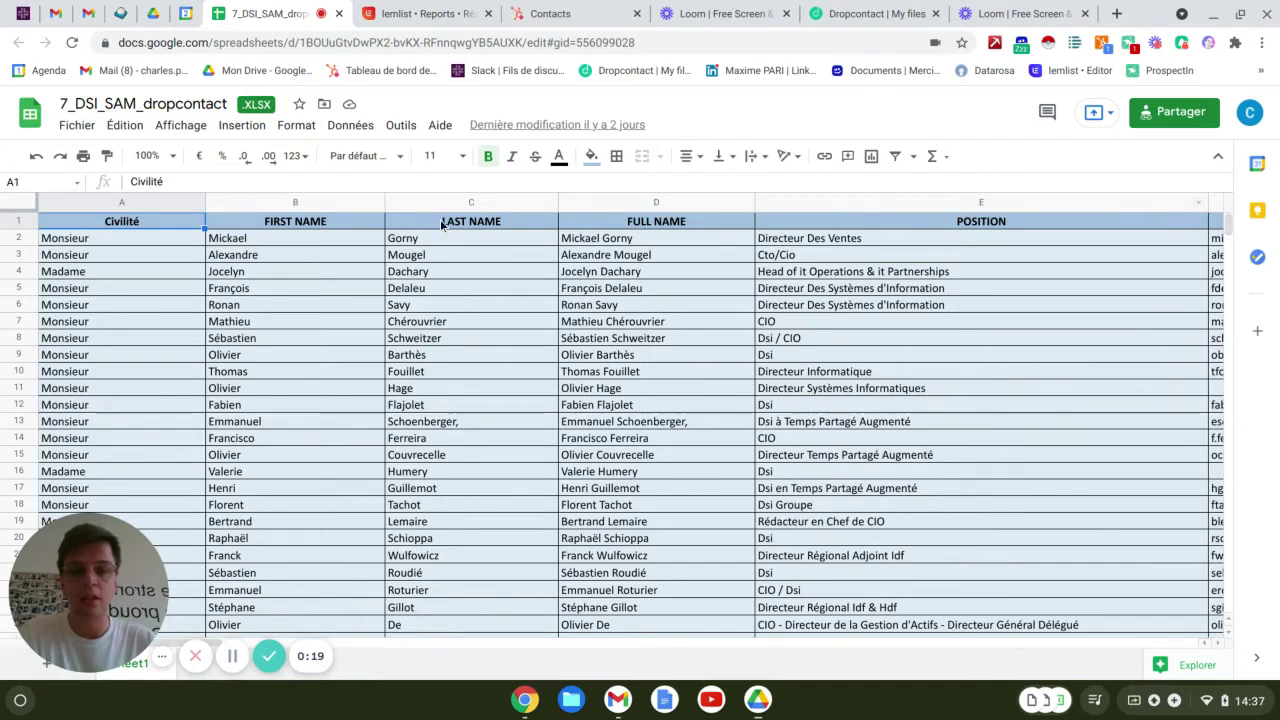
pyautogui.click(232, 656)
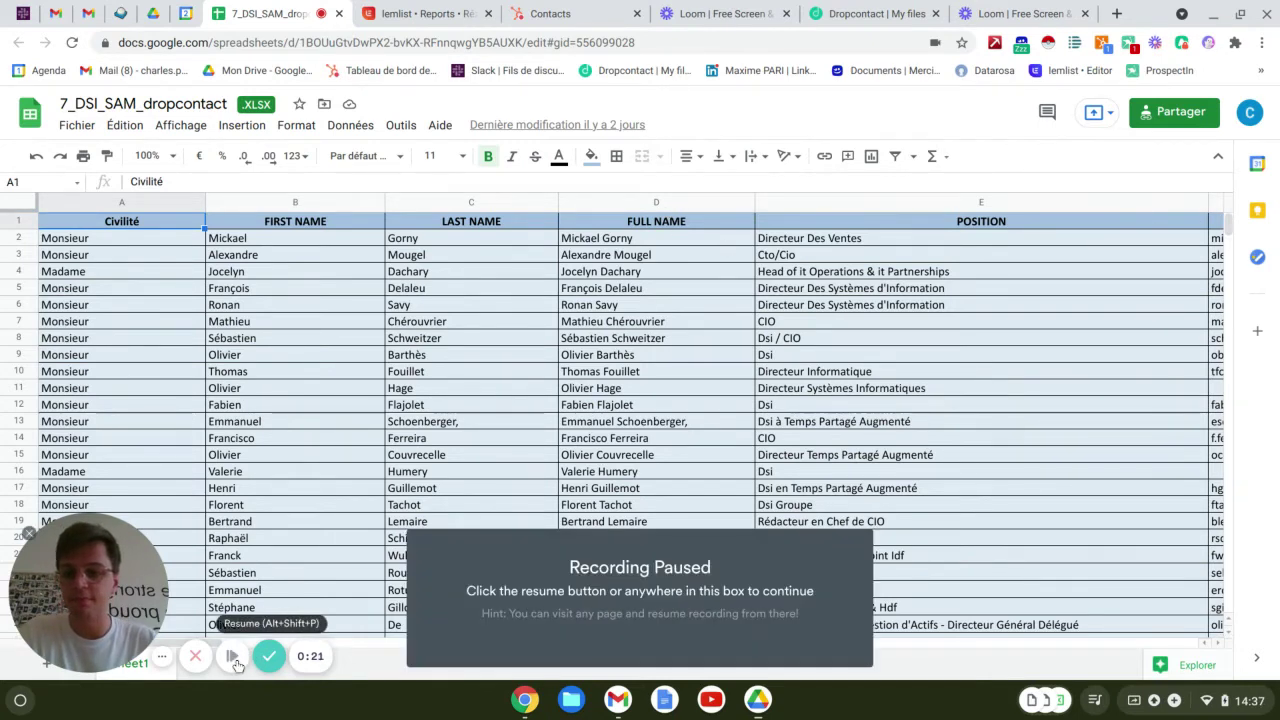
pyautogui.click(232, 656)
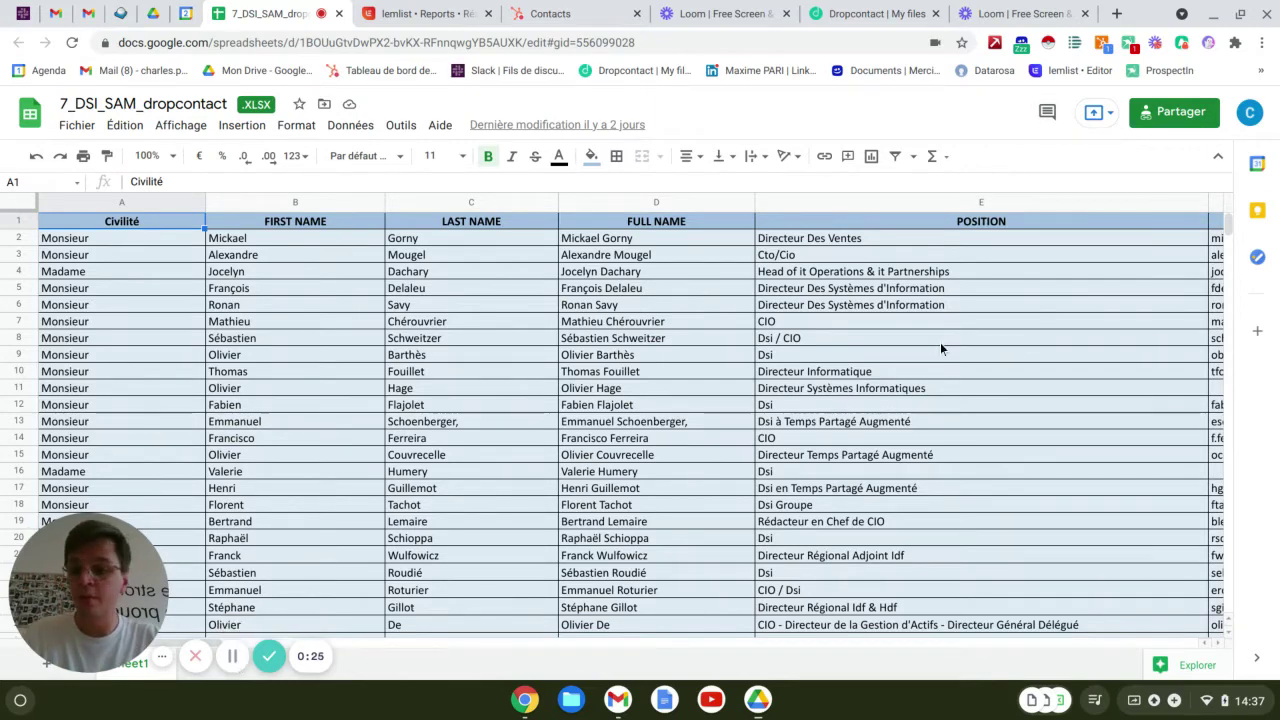
# Review the spreadsheet's company and notes columns and show its available download formats, including CSV
pyautogui.hscroll(15, 940, 349)
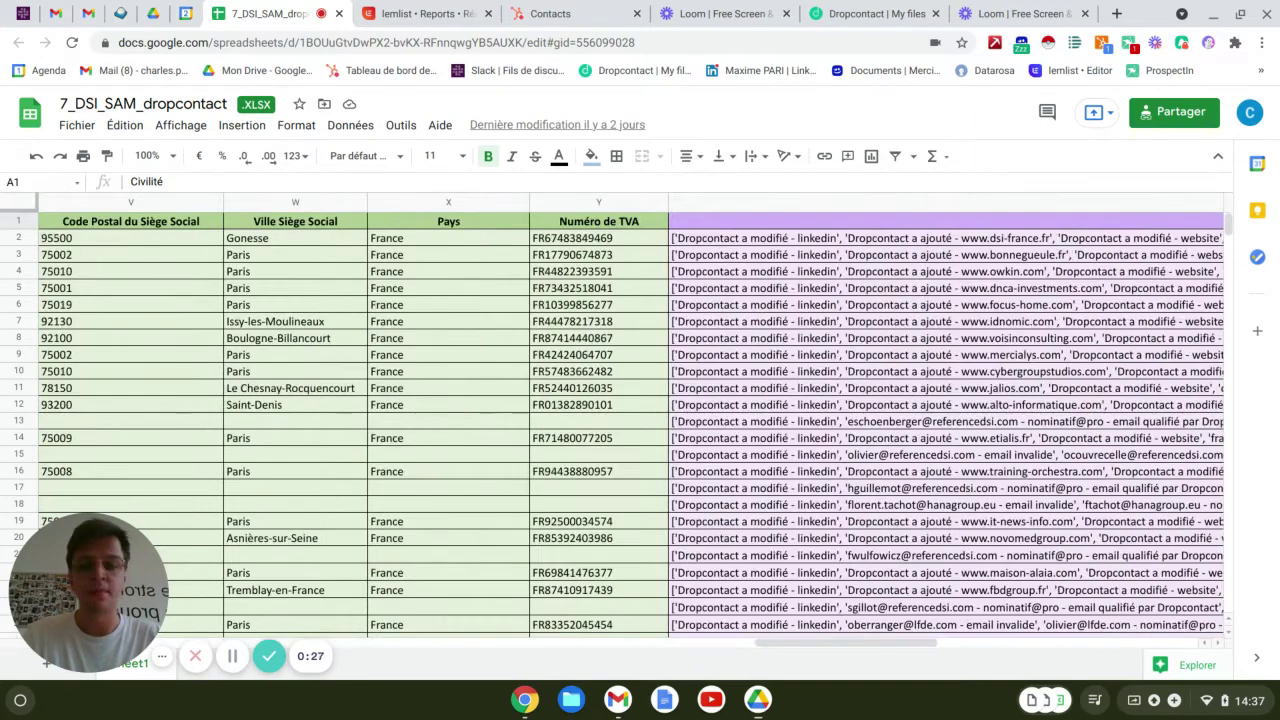
pyautogui.click(77, 127)
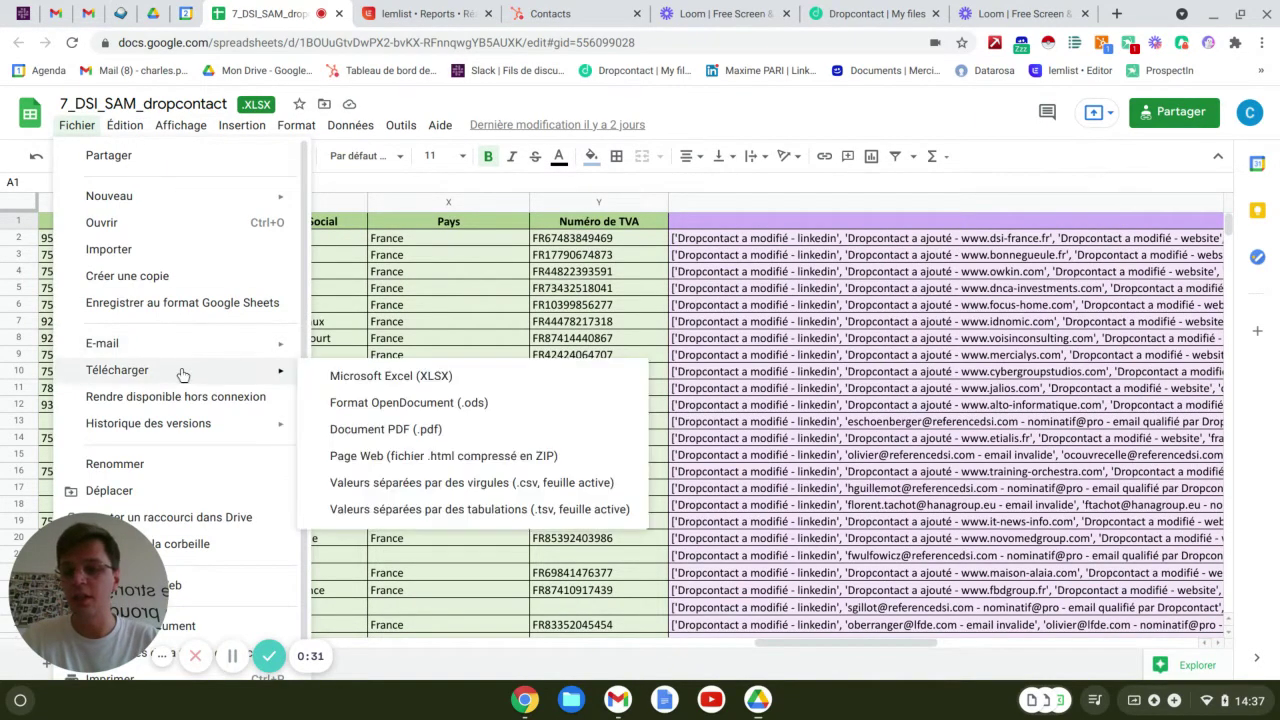
pyautogui.moveTo(255, 372)
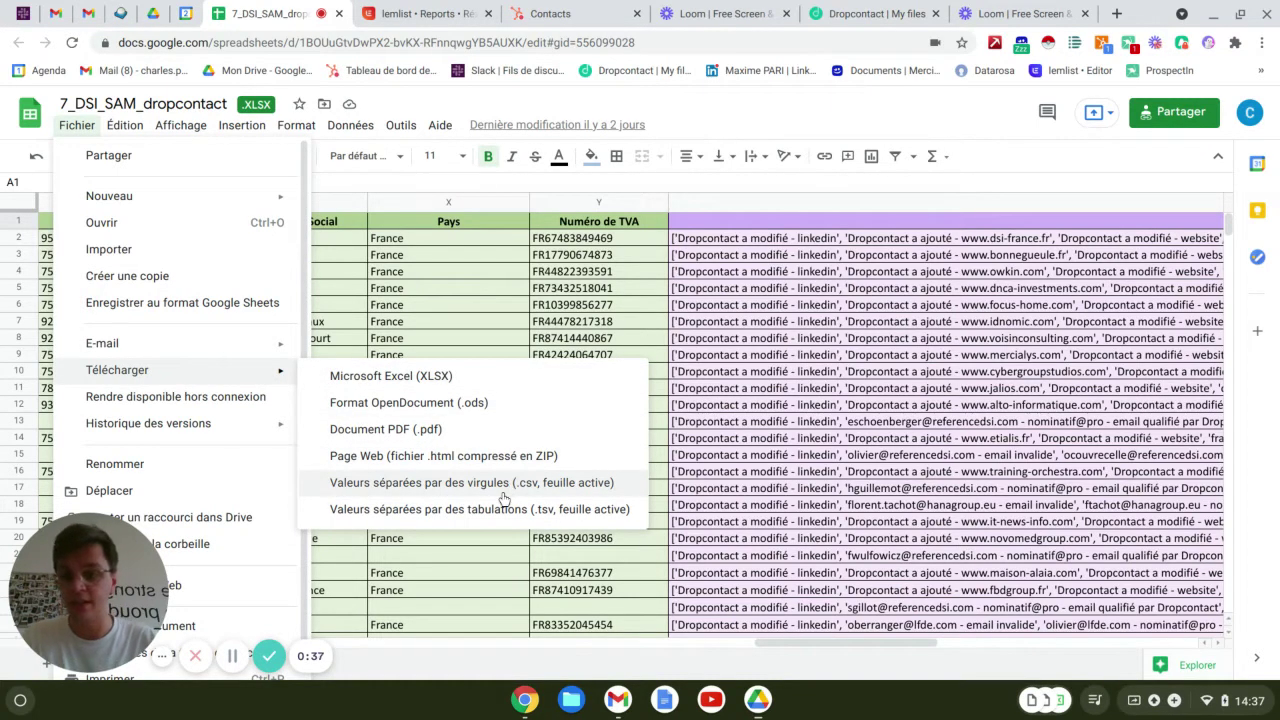
# Switch to the HubSpot contacts list and start a new data import
pyautogui.click(597, 12)
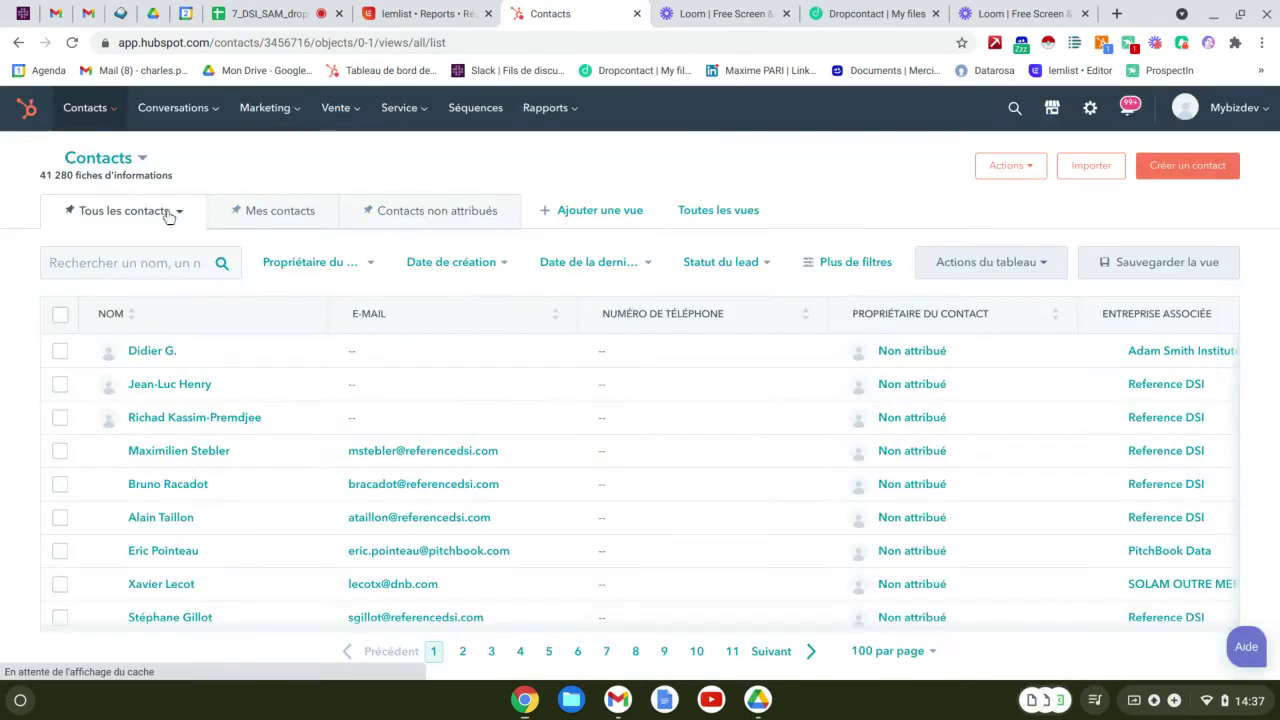
pyautogui.click(1086, 171)
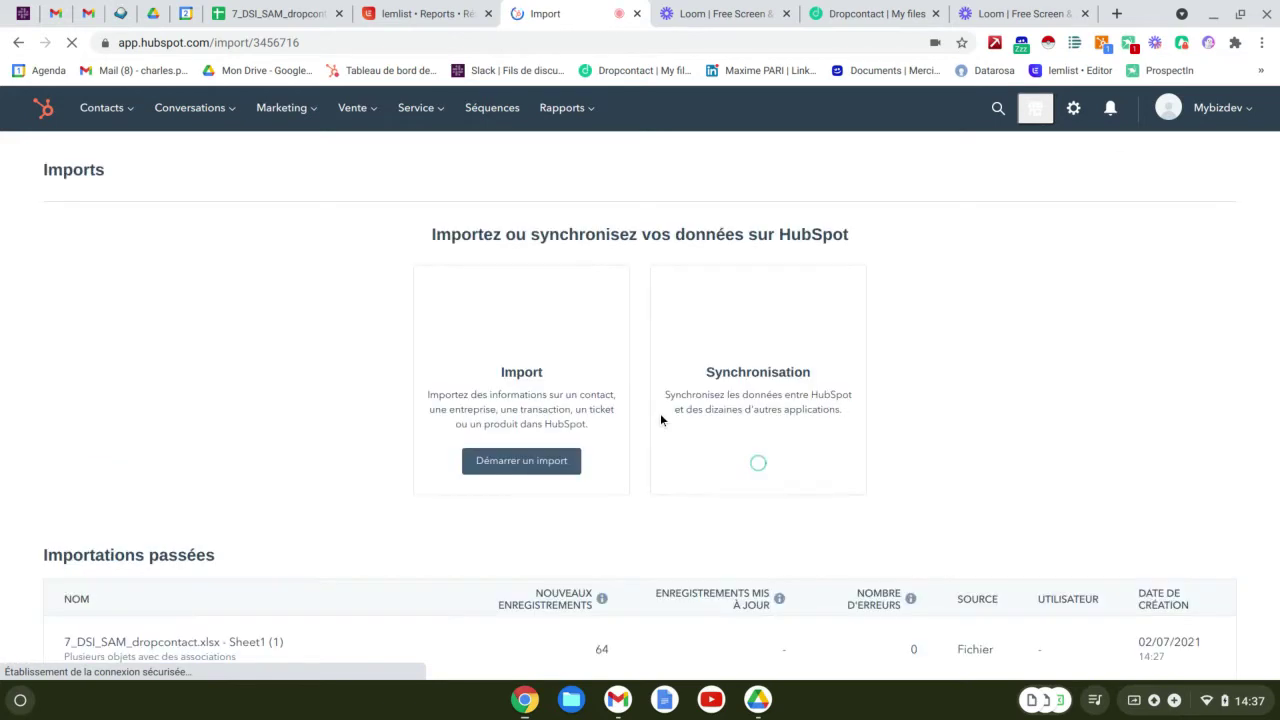
pyautogui.click(543, 459)
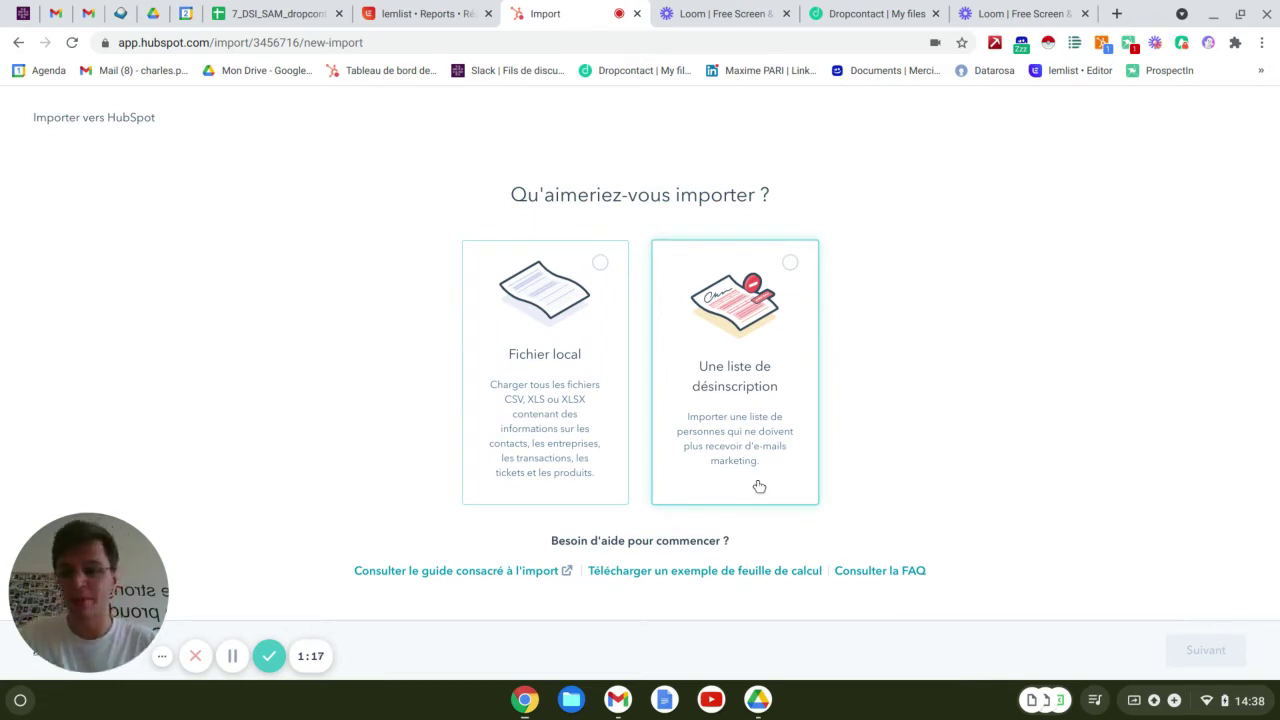
# Choose to import a local file (Fichier local) and specify a single file (Un fichier)
pyautogui.click(585, 307)
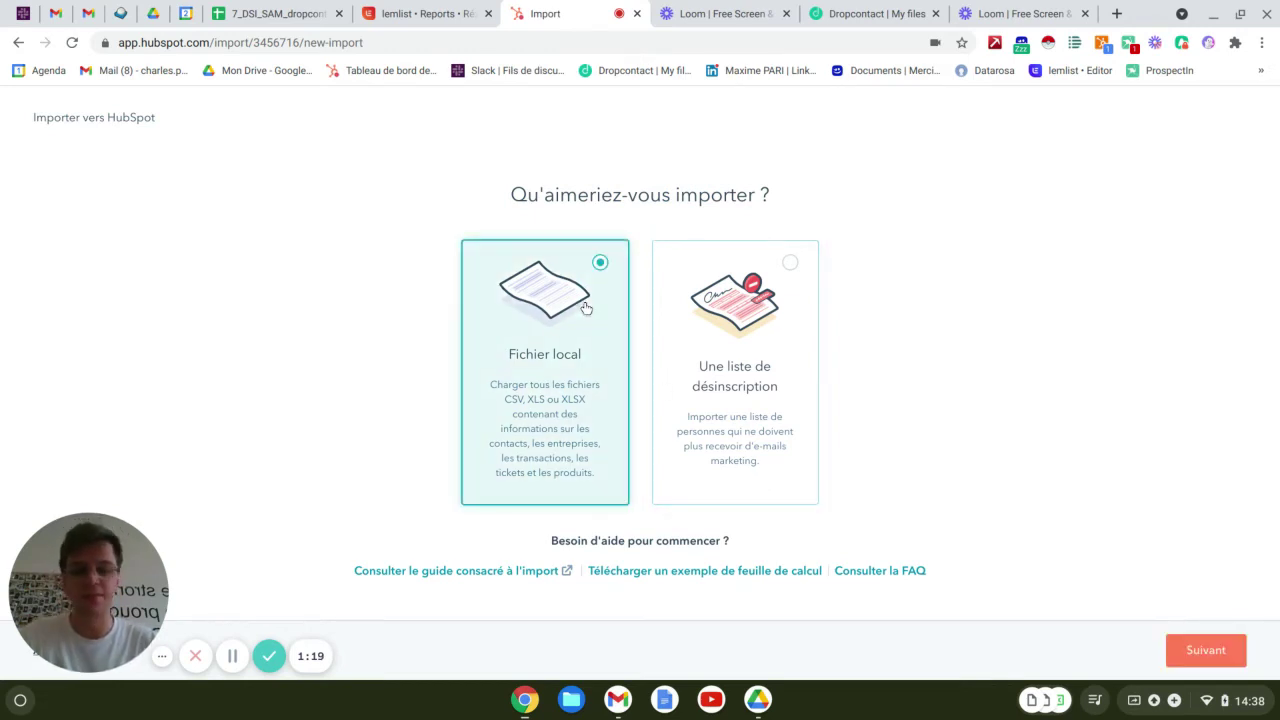
pyautogui.click(1195, 648)
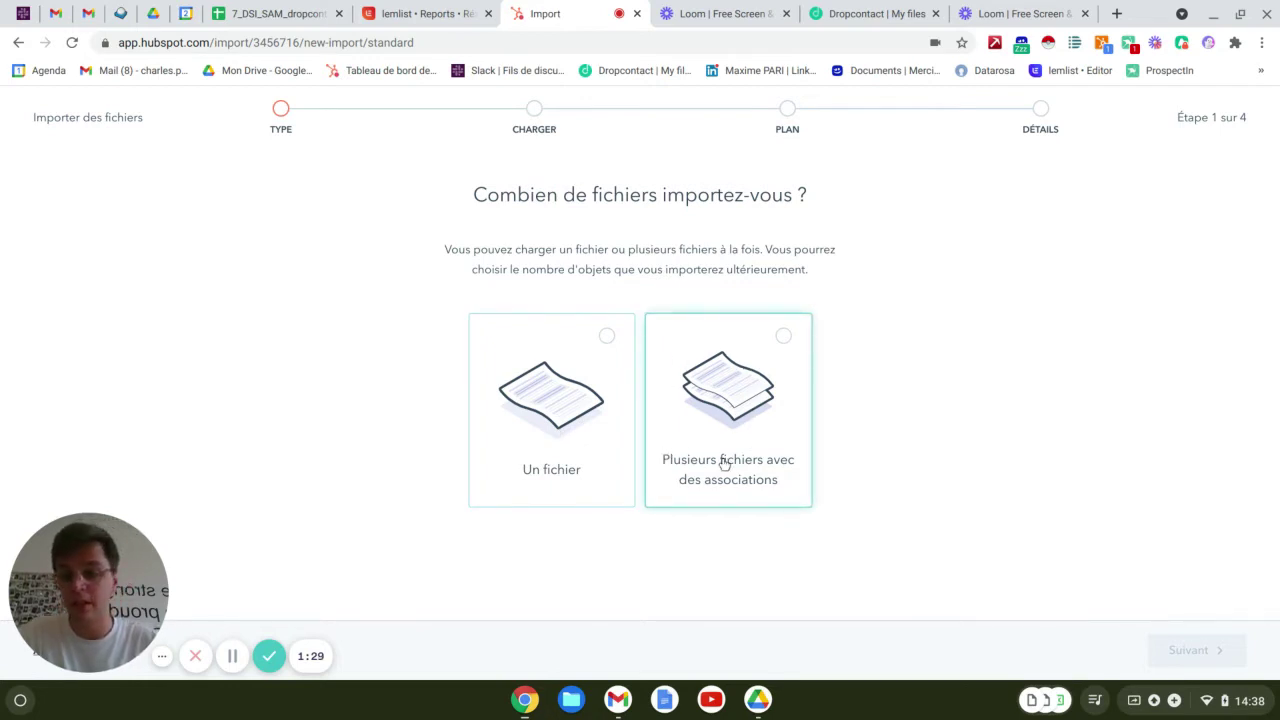
pyautogui.click(601, 391)
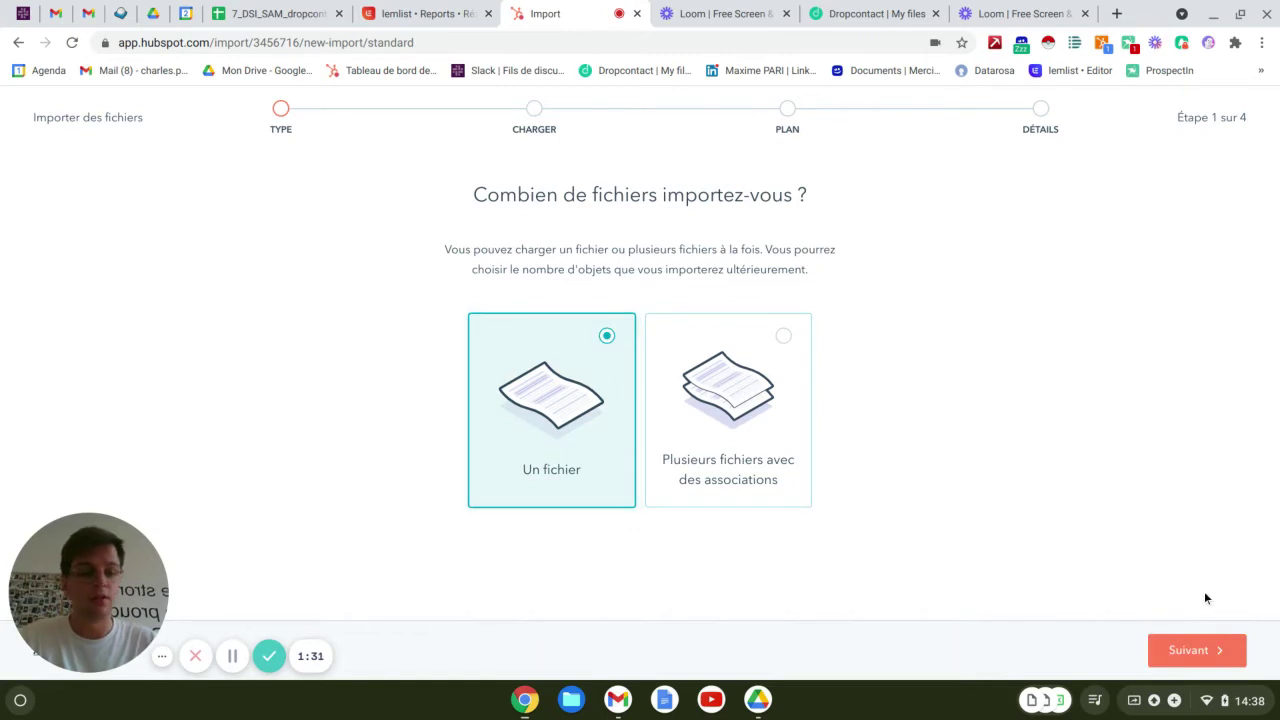
pyautogui.click(1188, 652)
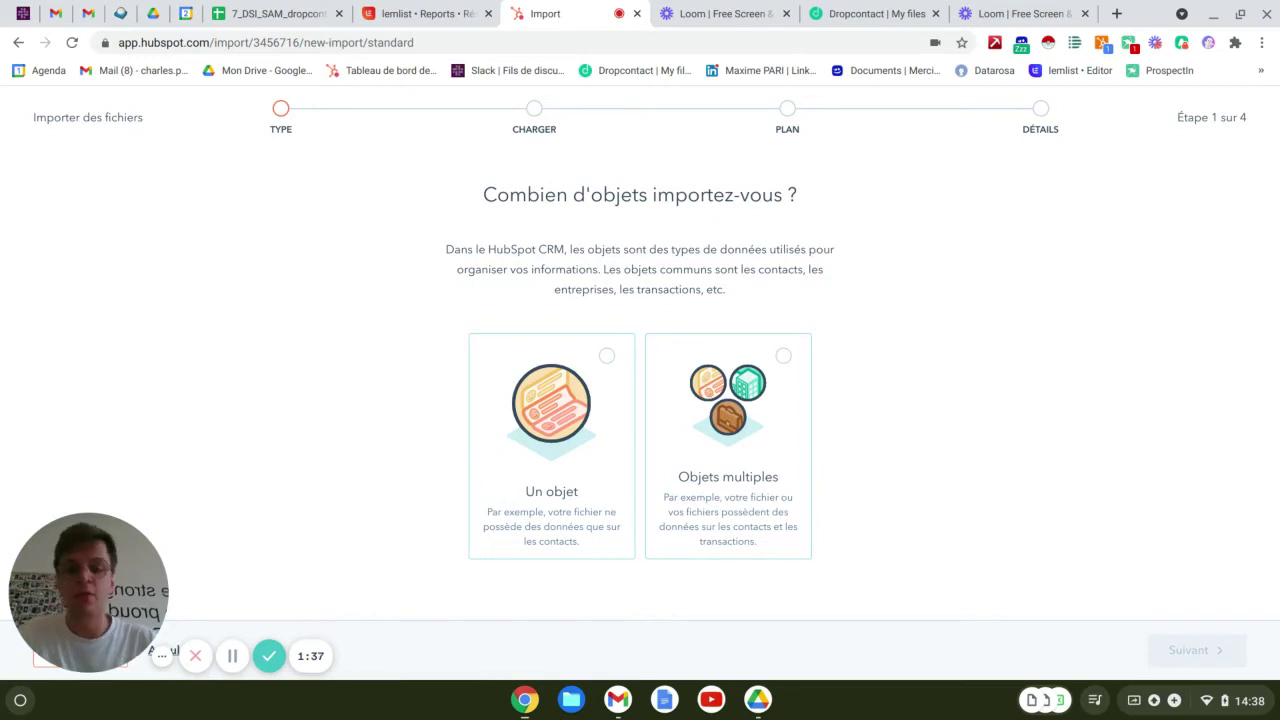
# Set the import to multiple objects and select Entreprises and Contacts as the objects to import and associate
pyautogui.click(736, 420)
pyautogui.click(1201, 650)
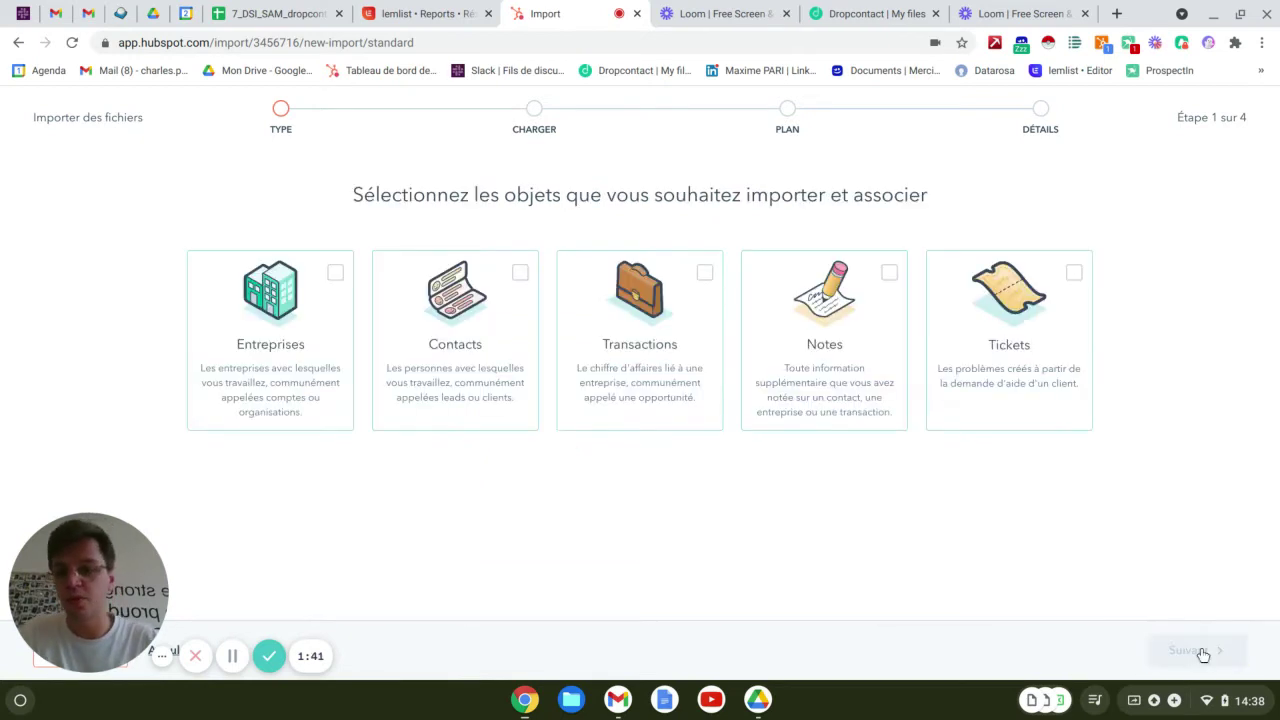
pyautogui.click(305, 325)
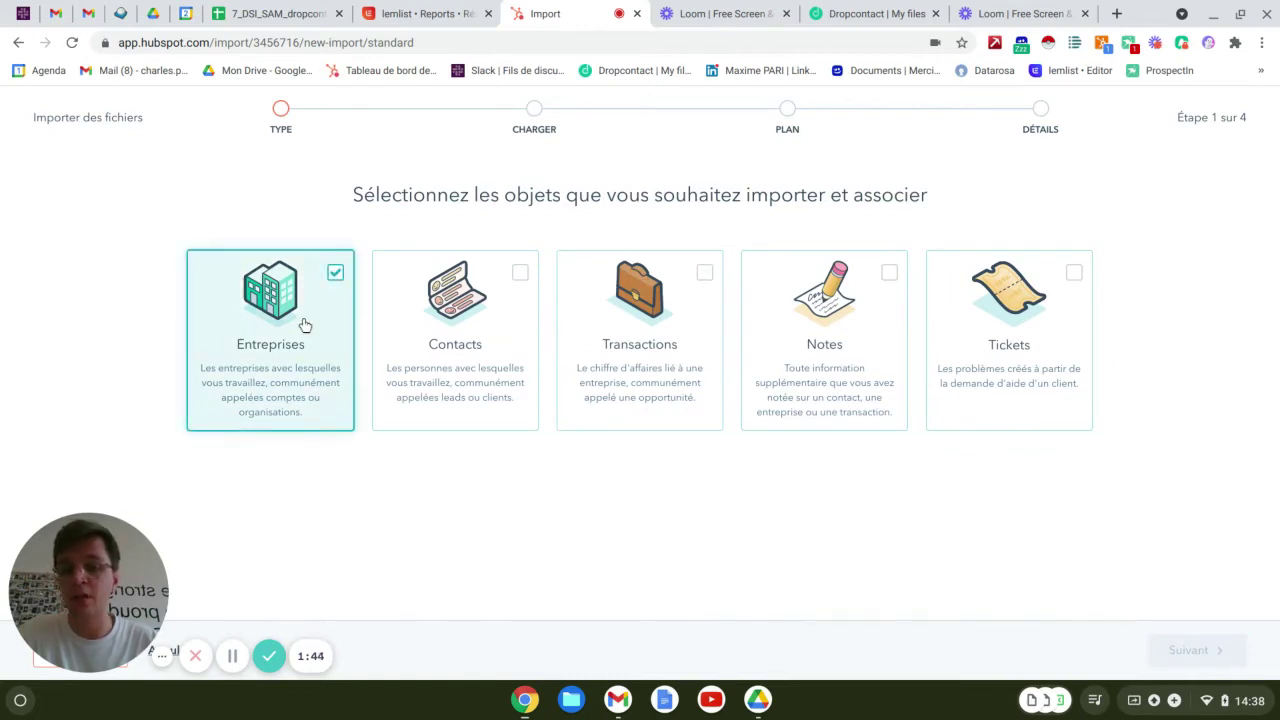
pyautogui.click(474, 334)
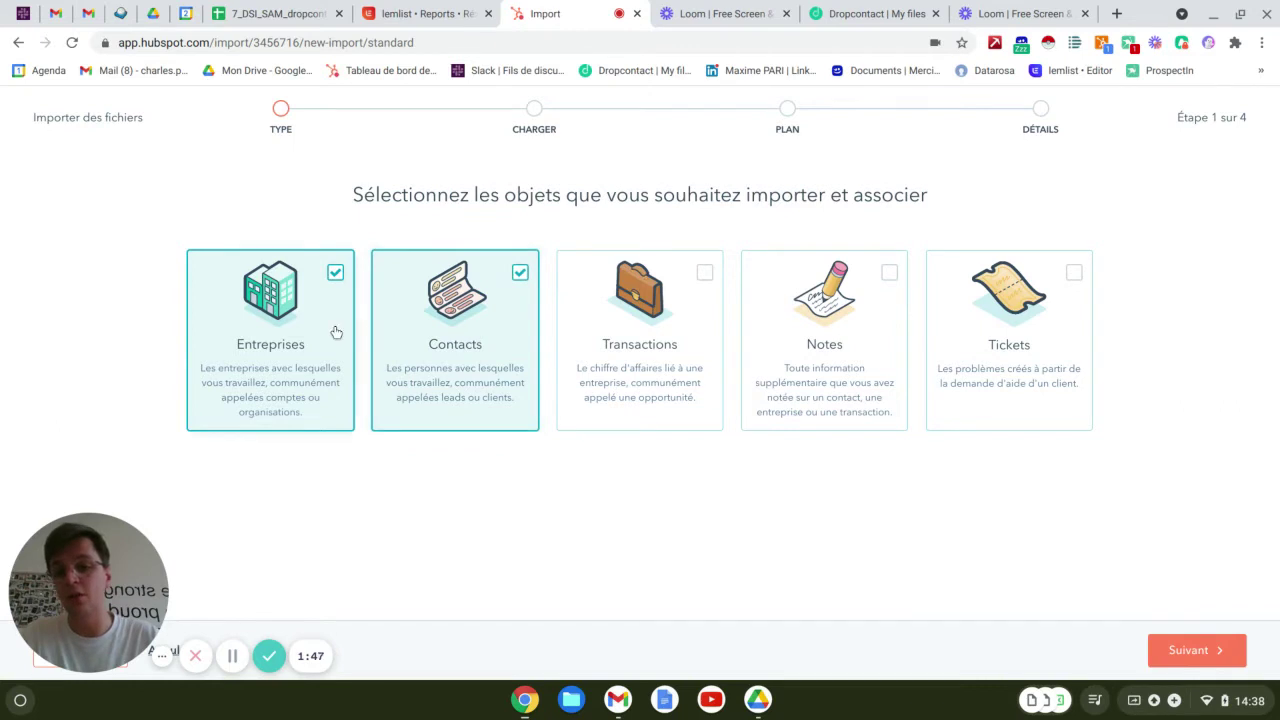
pyautogui.click(1213, 650)
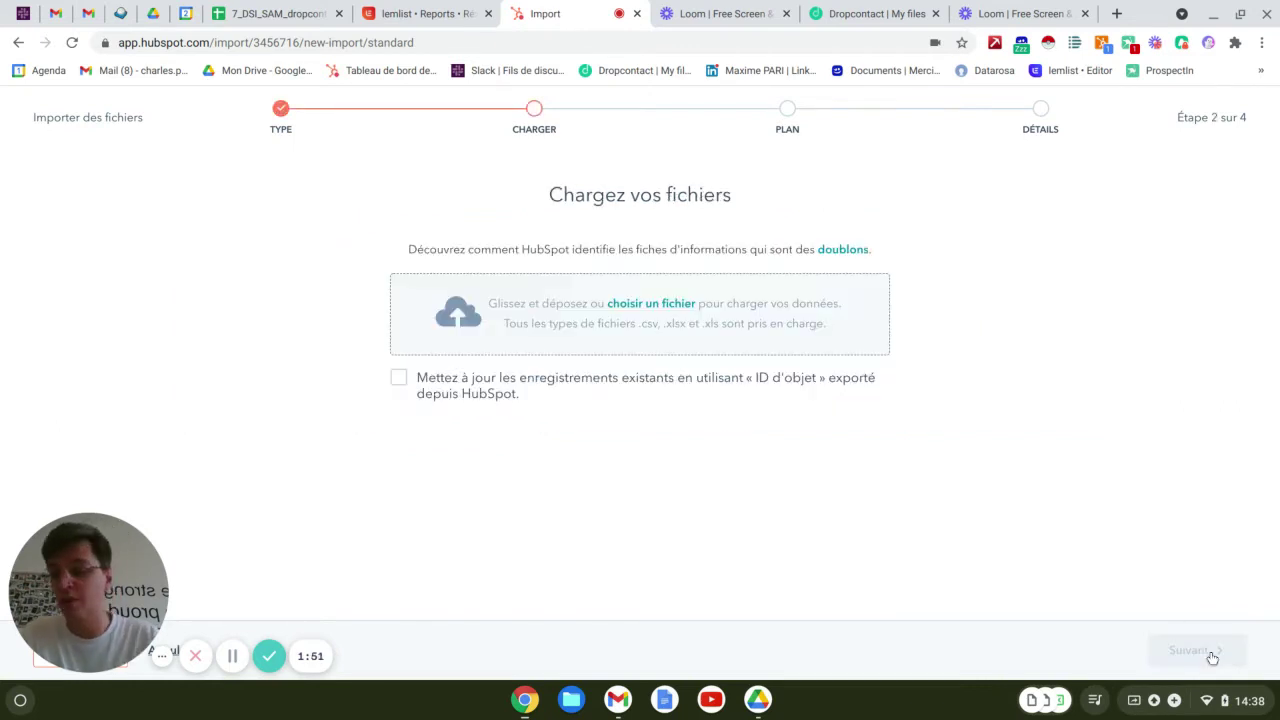
# Upload the recently downloaded 7_DSI_SAM_dropcontact.xlsx - Sheet1 CSV file and continue to the column mapping
pyautogui.click(1031, 703)
pyautogui.moveTo(1064, 652); pyautogui.dragTo(716, 317)
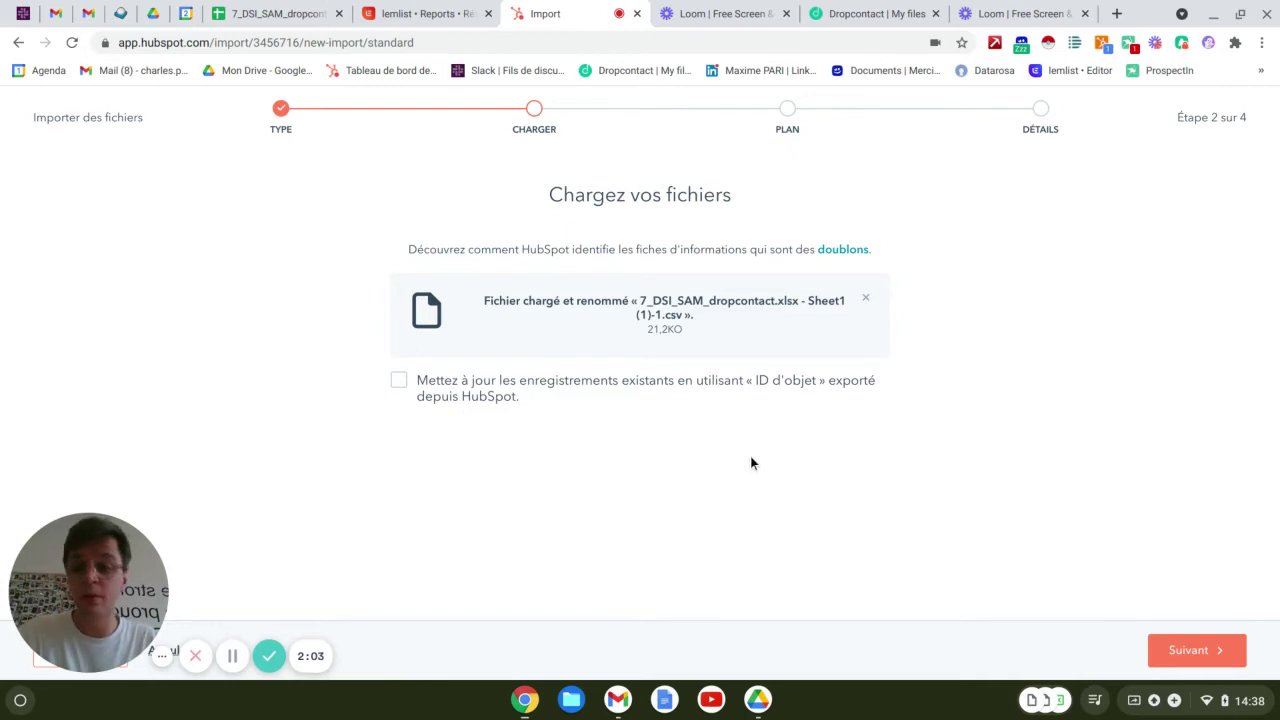
pyautogui.click(1168, 655)
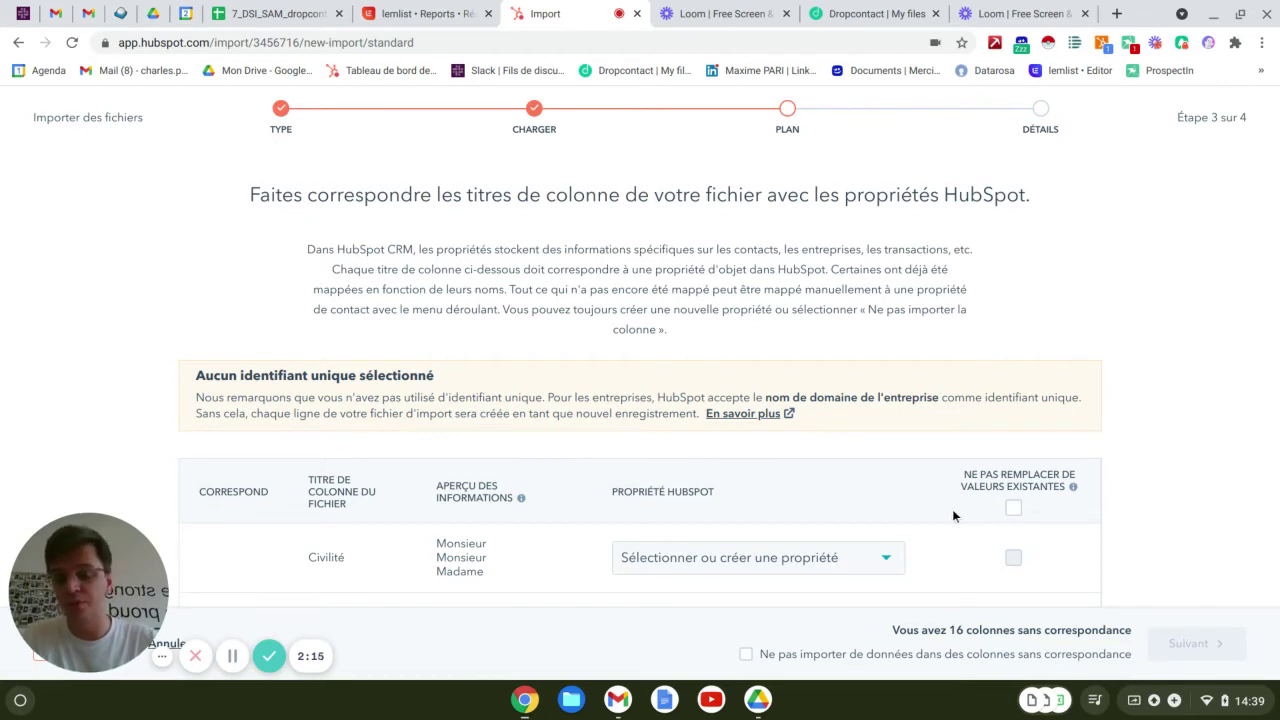
# Check the mapping of file columns to HubSpot properties and exclude data in all unmatched columns from the import
pyautogui.scroll(-3, 782, 415)
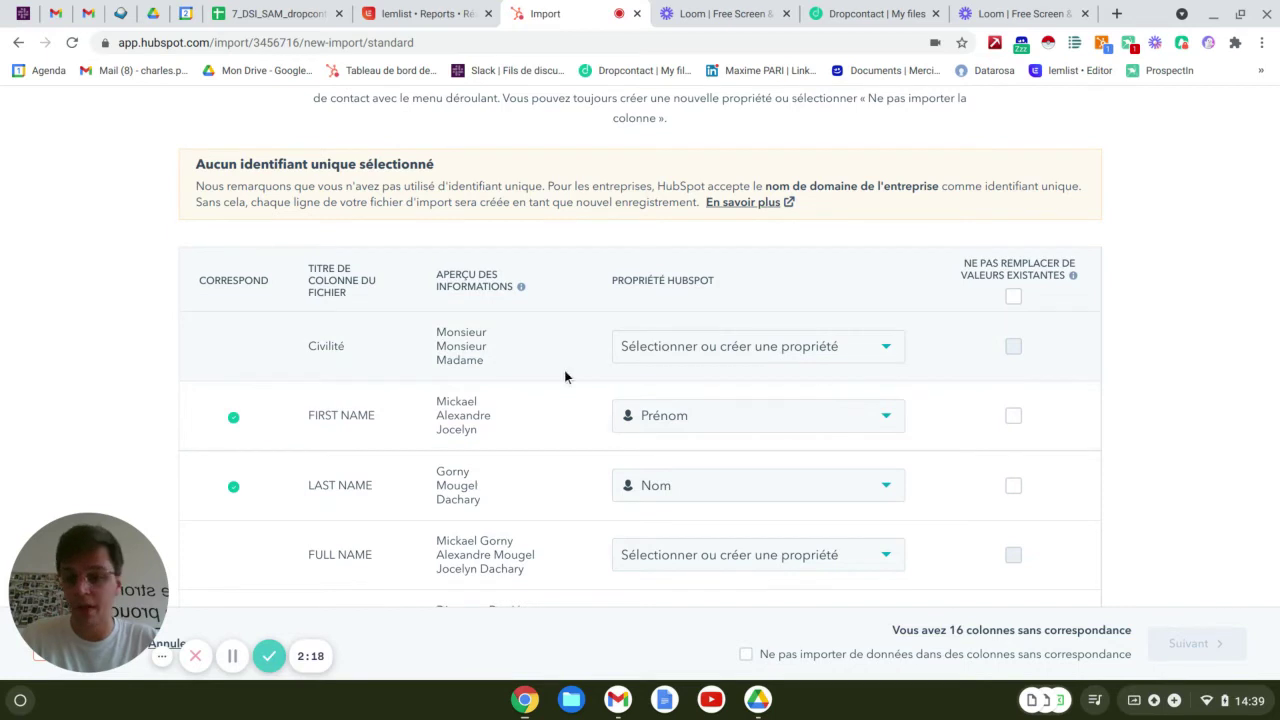
pyautogui.scroll(-1, 390, 512)
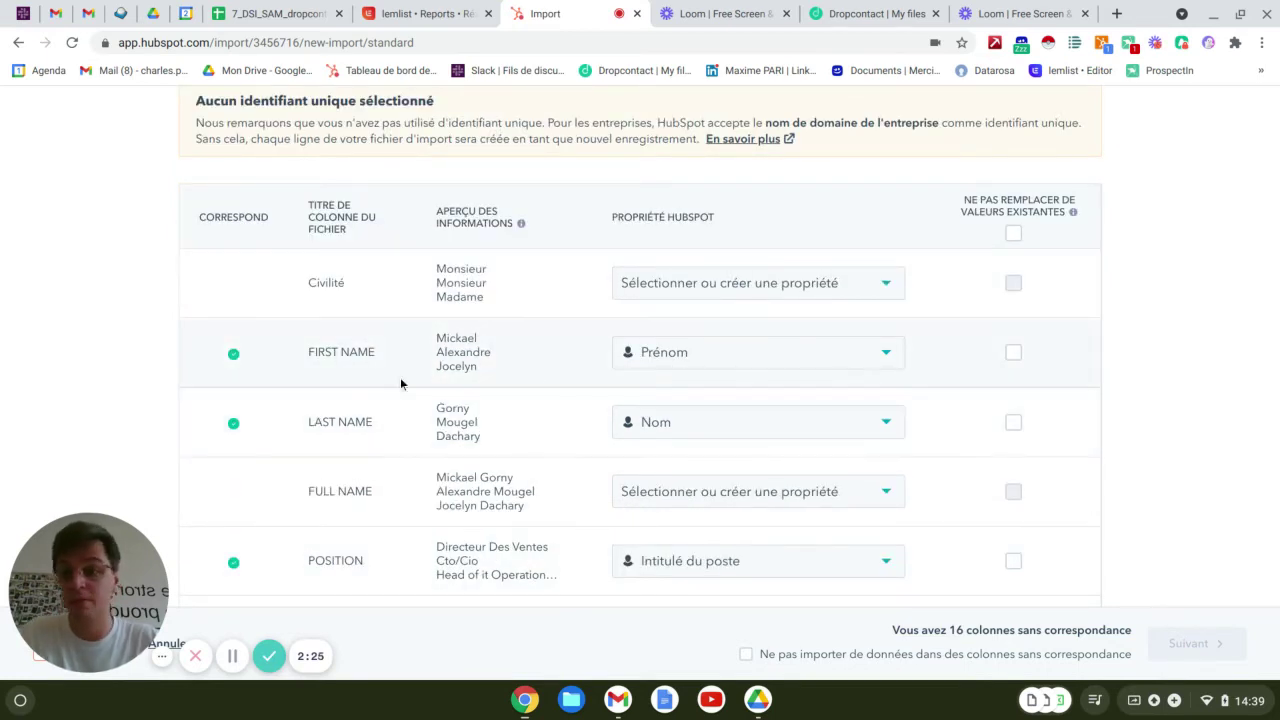
pyautogui.scroll(-3, 535, 380)
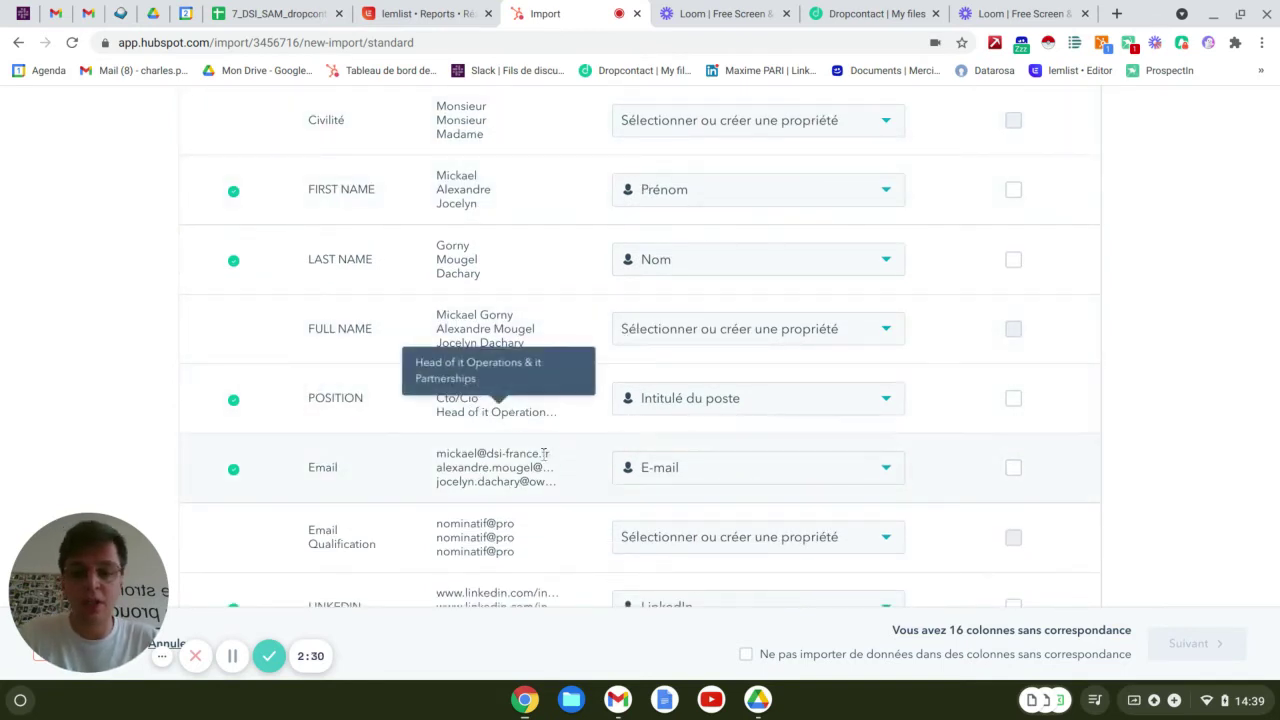
pyautogui.scroll(-5, 544, 453)
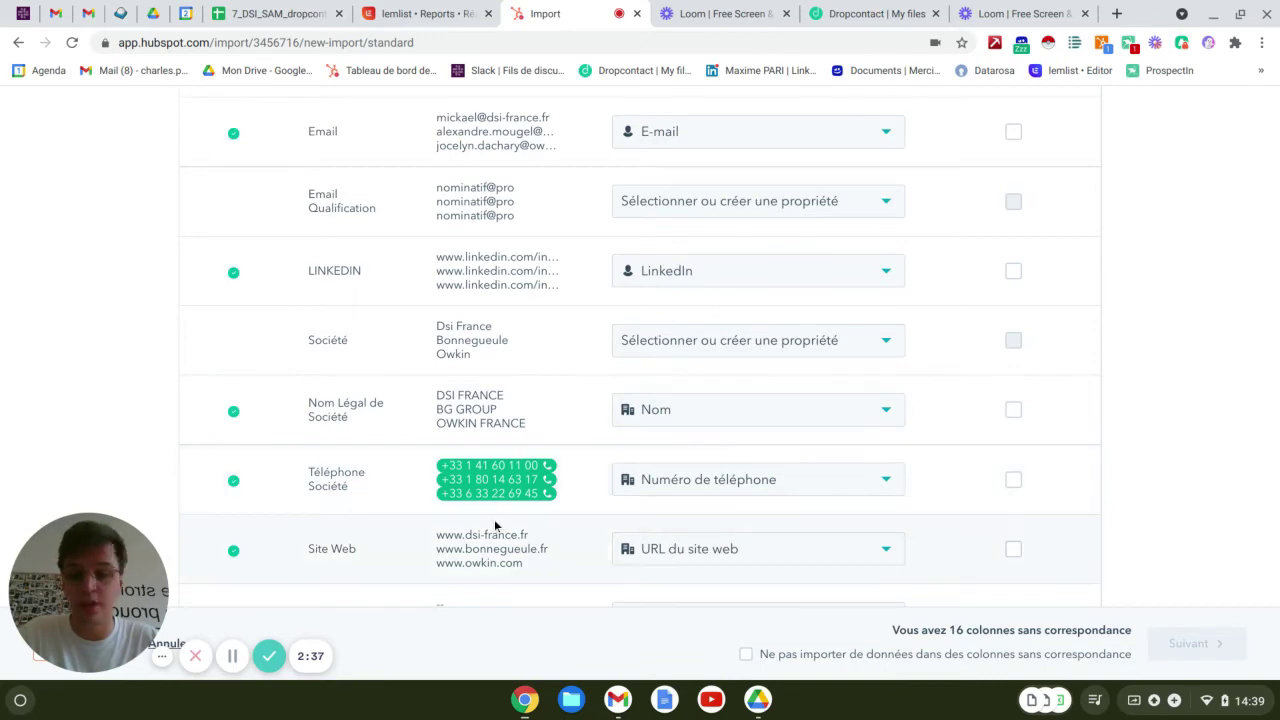
pyautogui.scroll(-10, 494, 522)
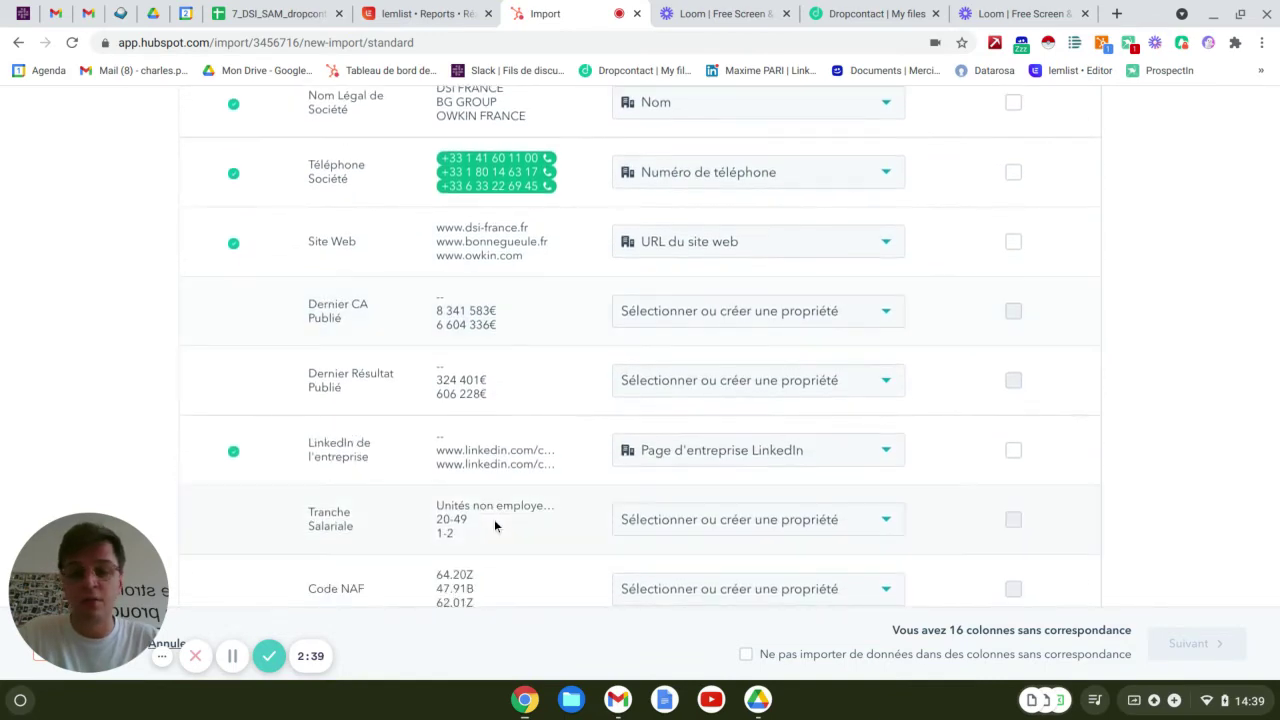
pyautogui.scroll(-6, 494, 519)
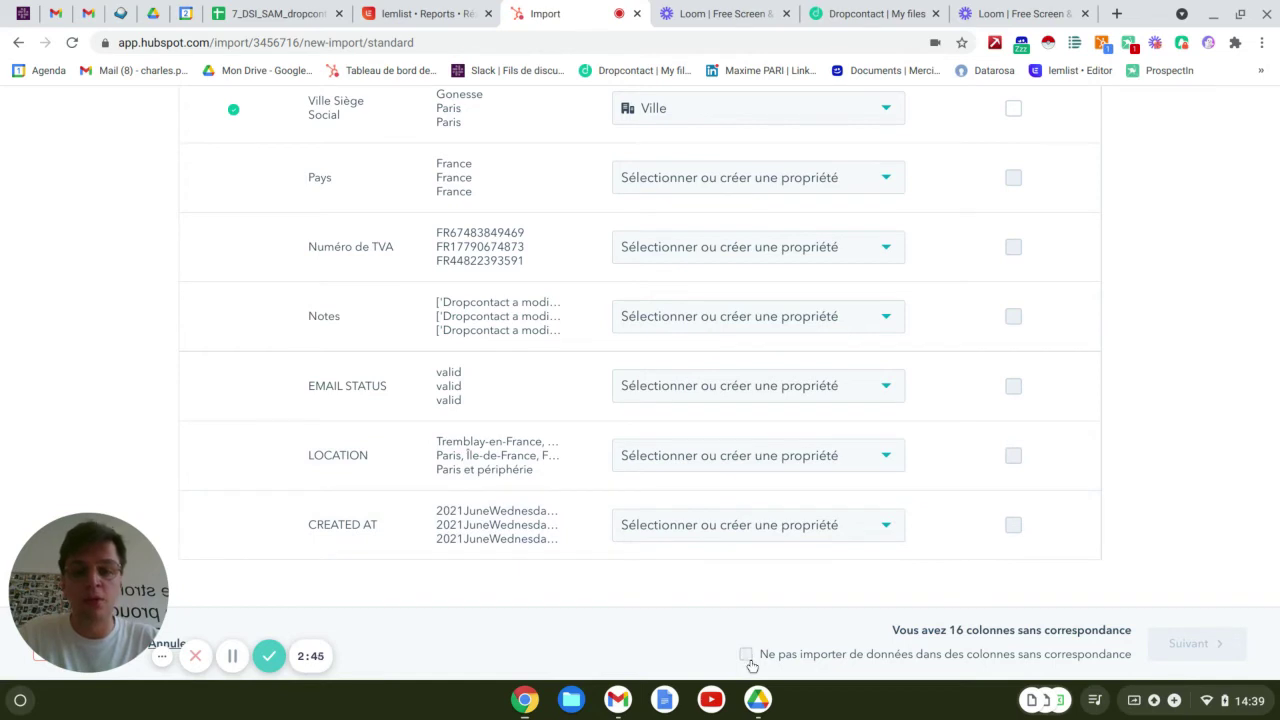
pyautogui.click(773, 526)
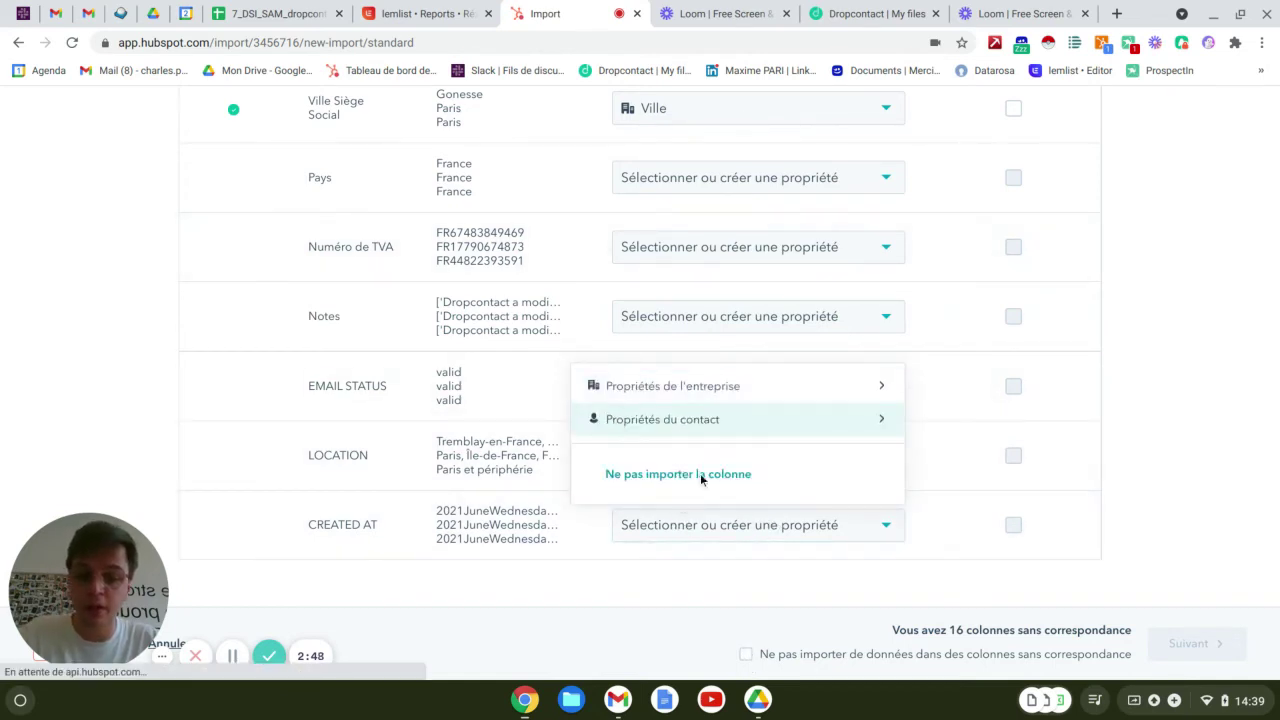
pyautogui.click(746, 656)
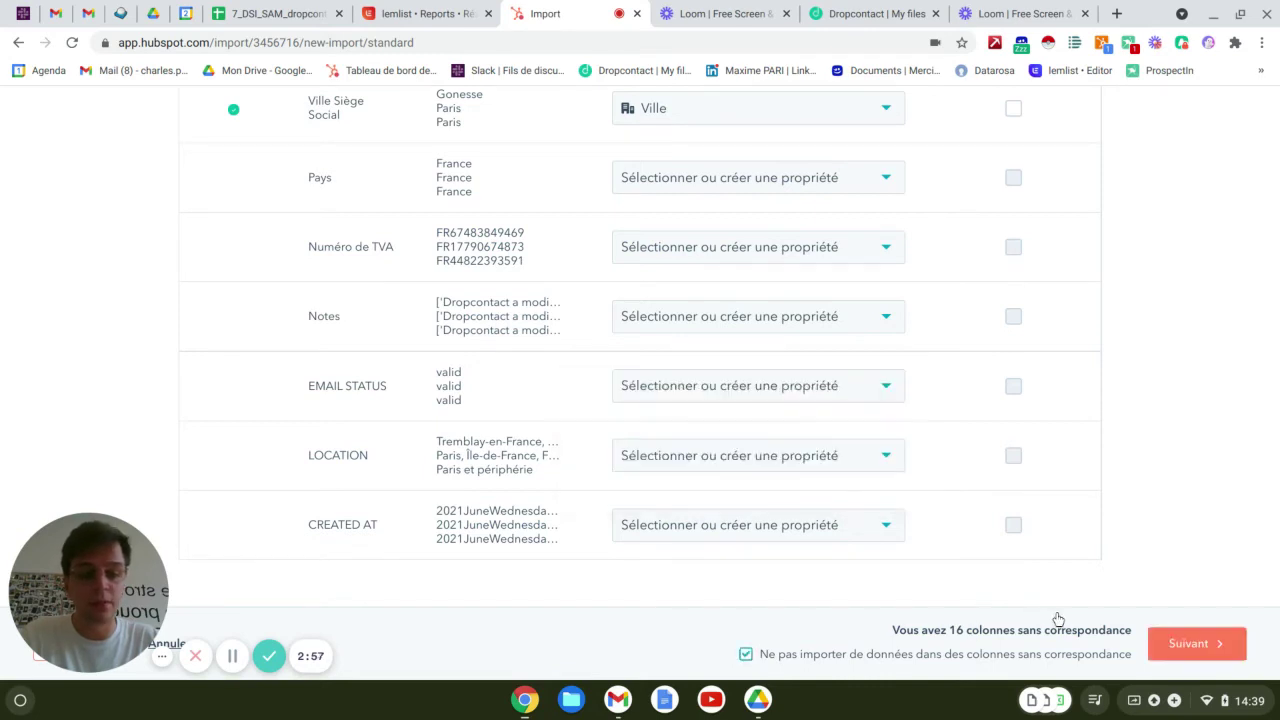
# Continue to the final details, confirm that the contacts expect to hear from the company, and finish the import
pyautogui.click(1218, 655)
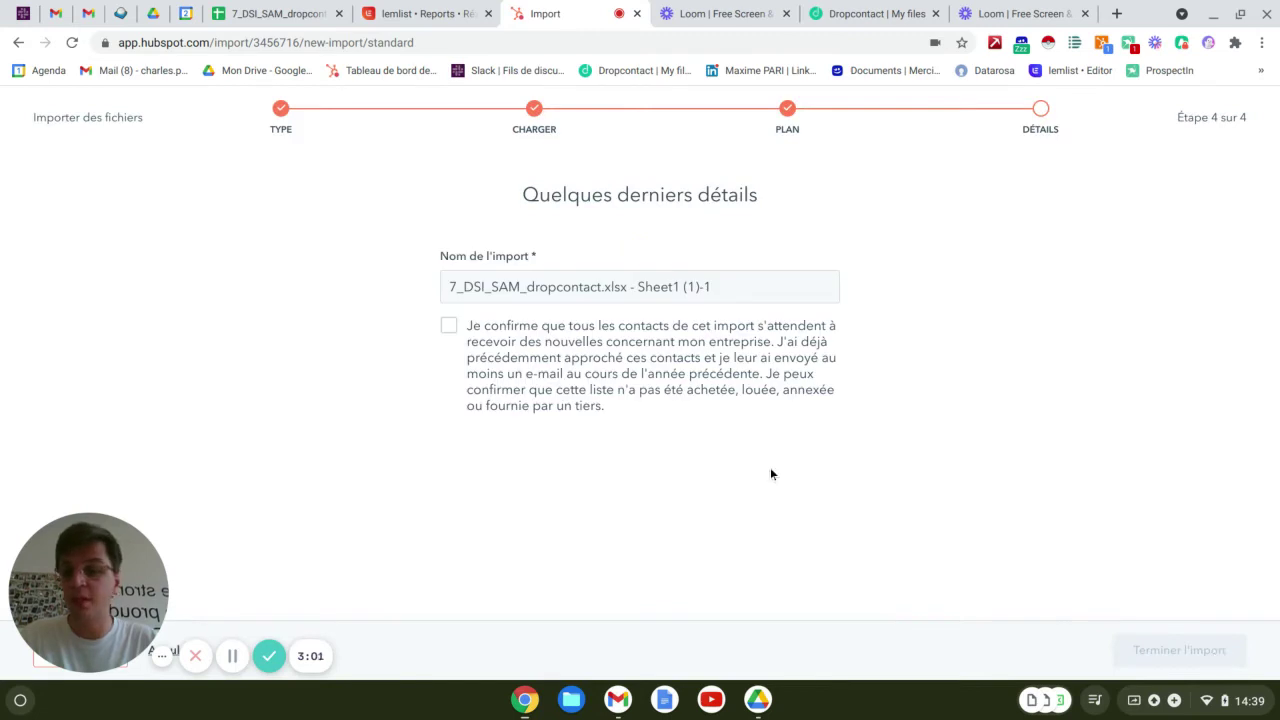
pyautogui.click(449, 328)
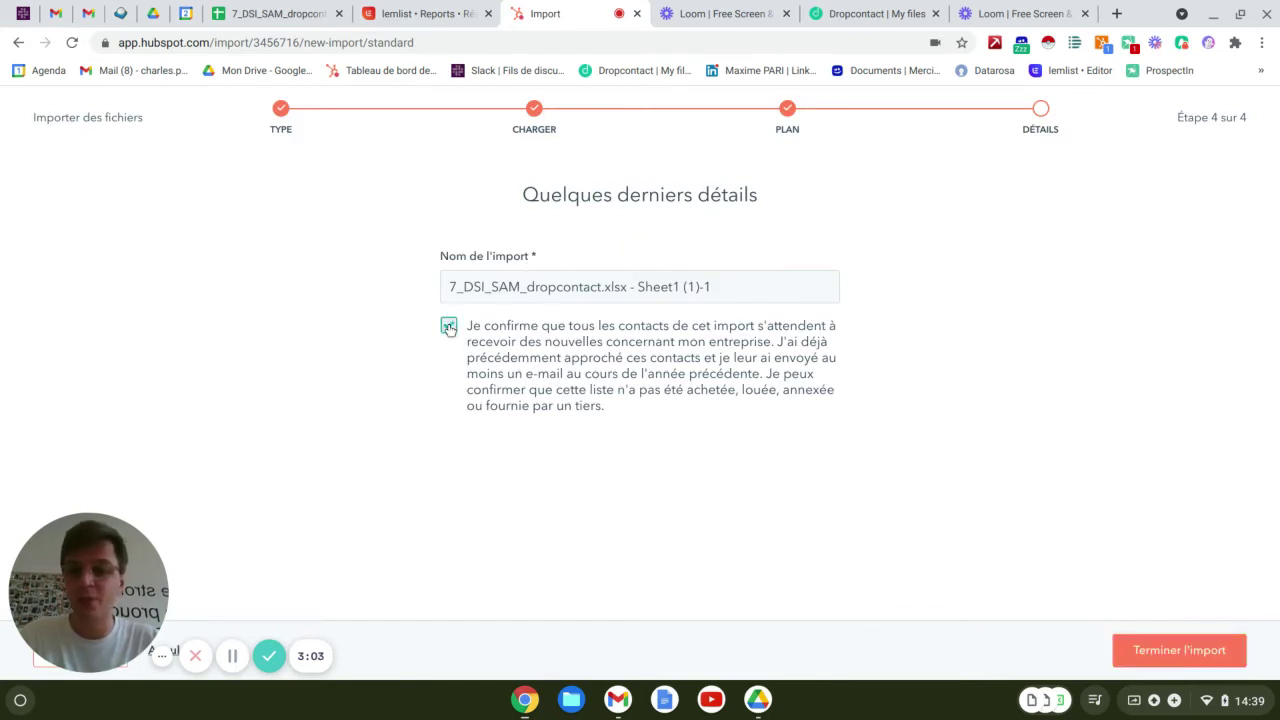
pyautogui.click(1196, 654)
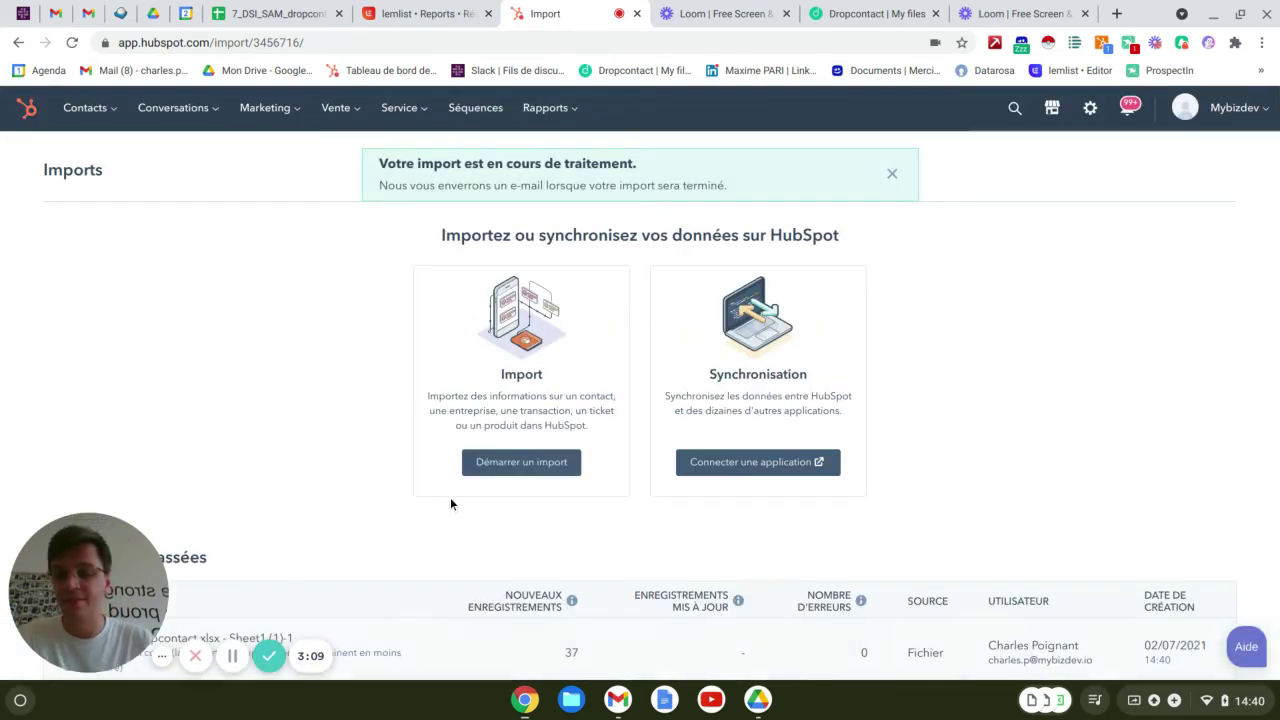
# Display the contacts created by the latest import and examine their e-mails, owners and associated companies
pyautogui.scroll(-4, 450, 497)
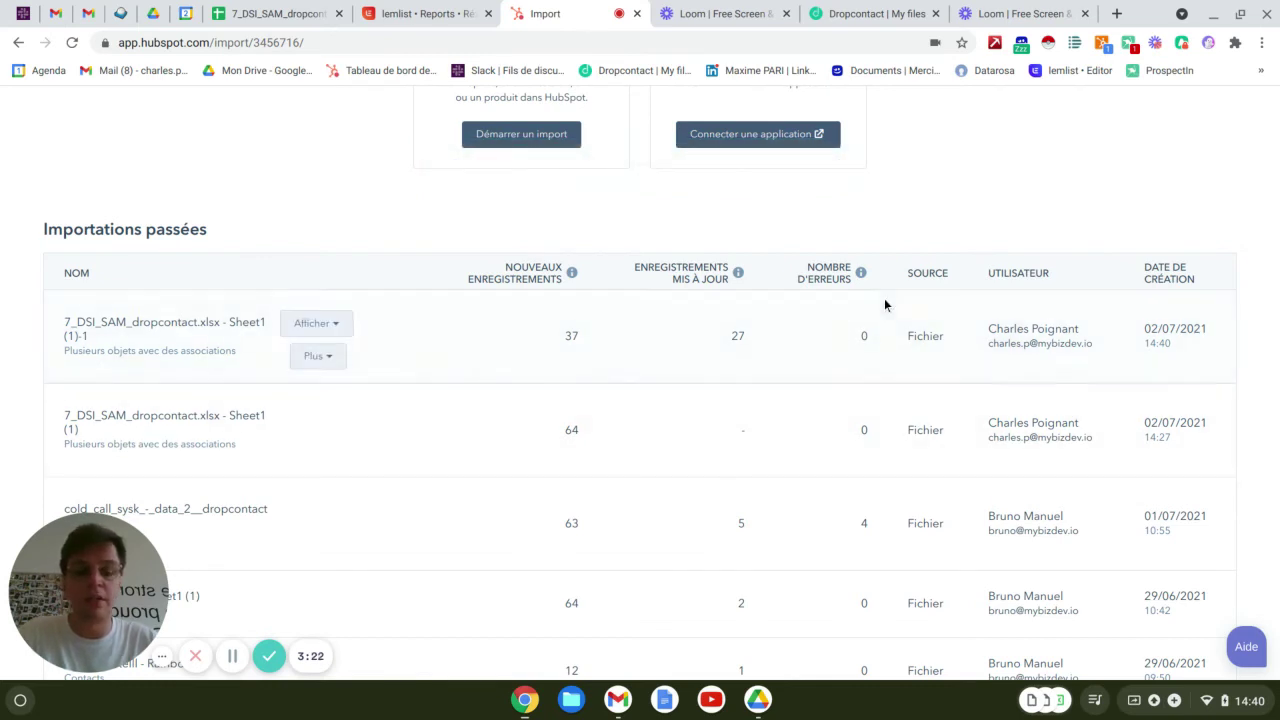
pyautogui.click(309, 324)
pyautogui.click(319, 366)
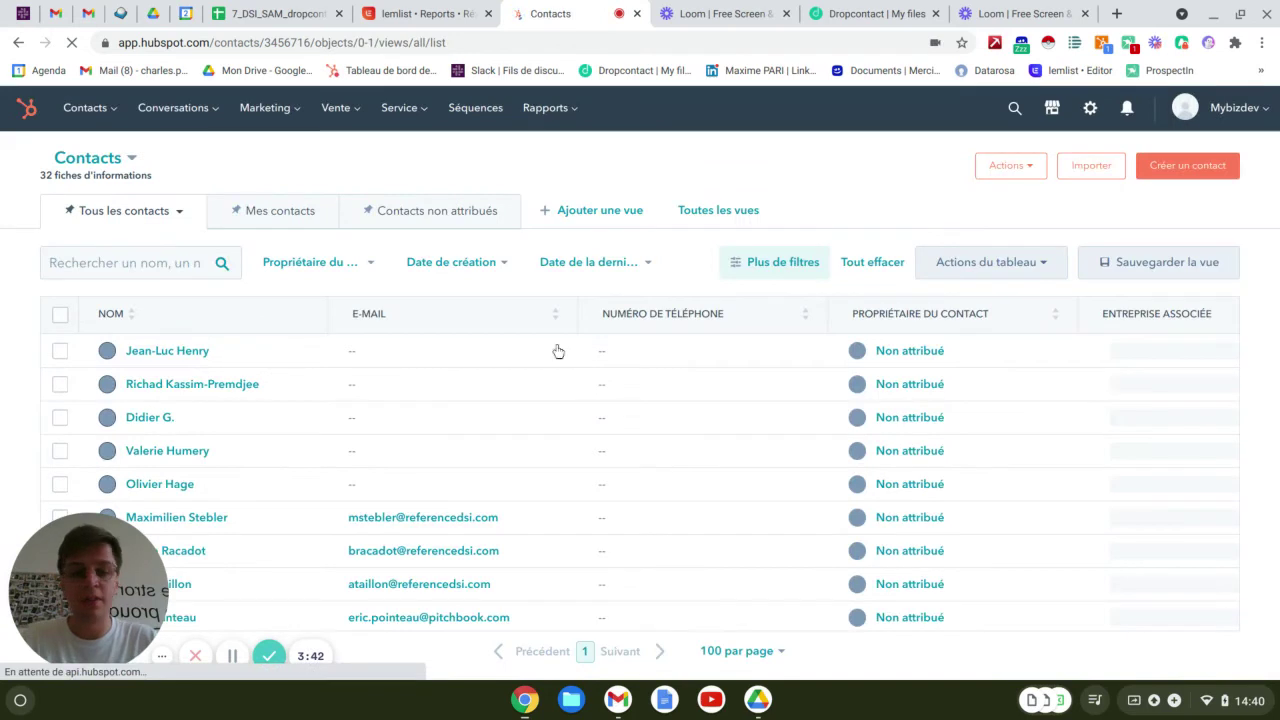
pyautogui.scroll(-5, 300, 366)
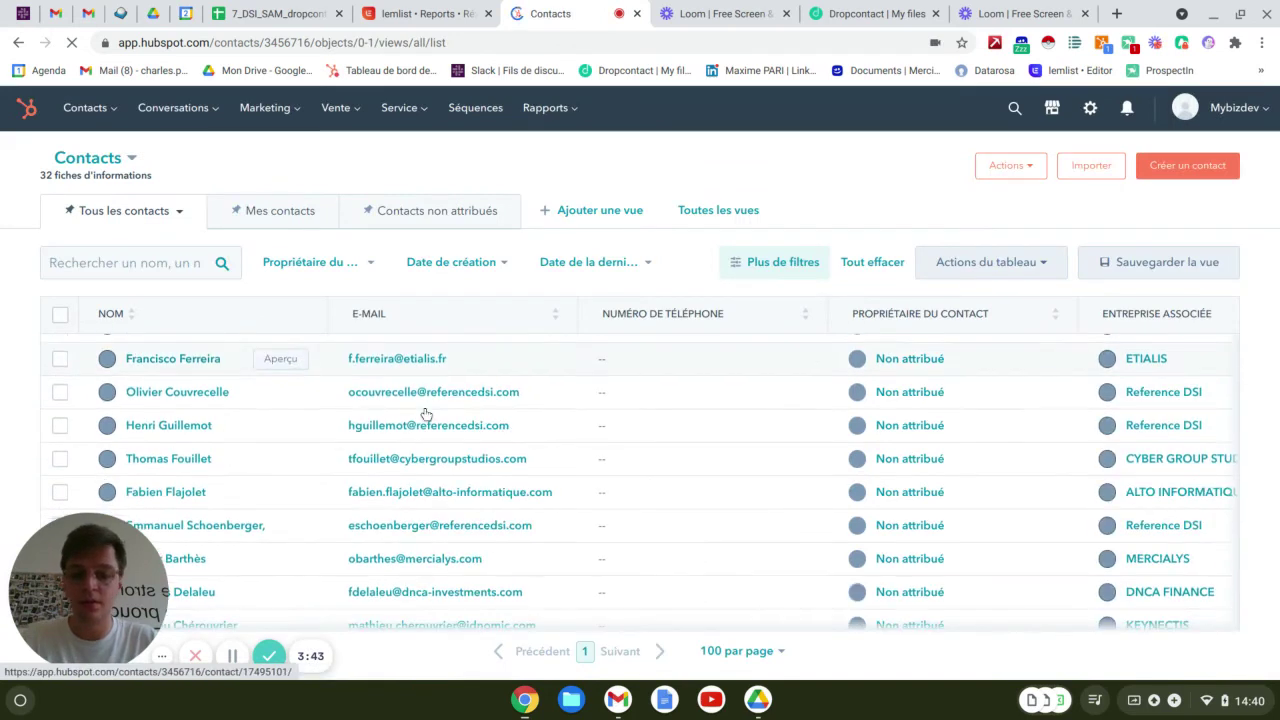
pyautogui.scroll(-3, 426, 413)
pyautogui.hscroll(1, 426, 413)
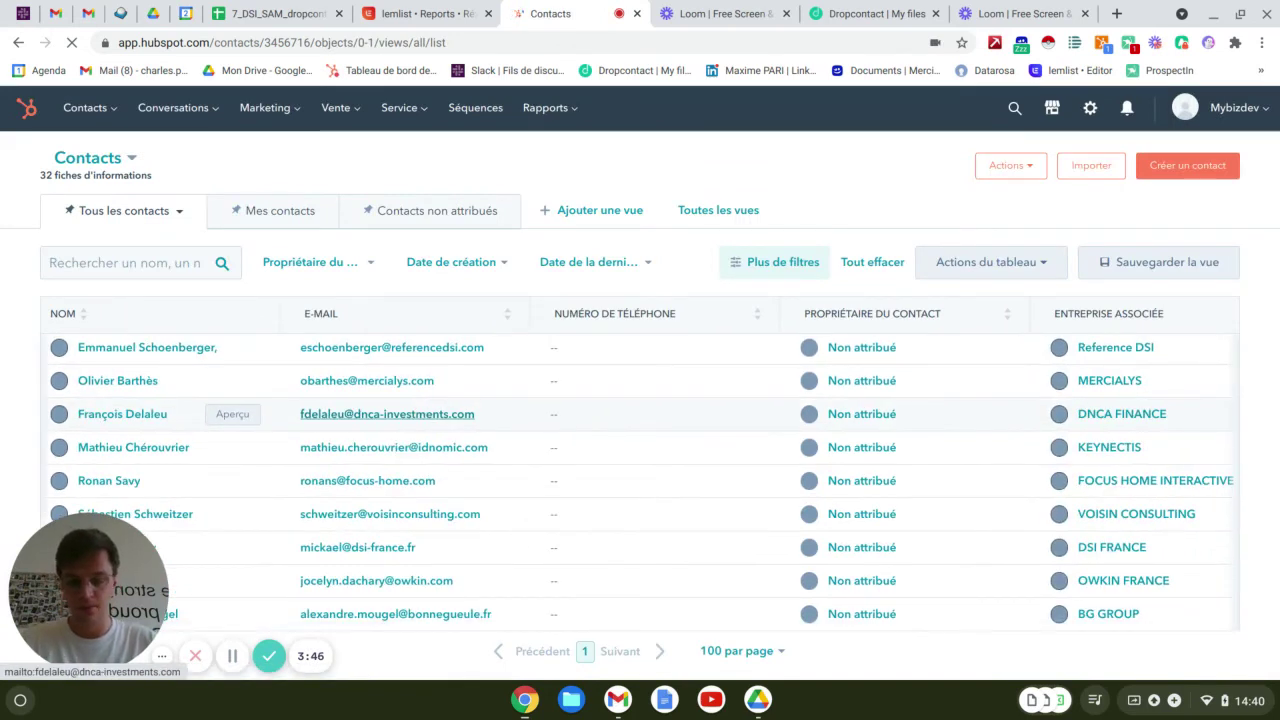
pyautogui.hscroll(4, 166, 451)
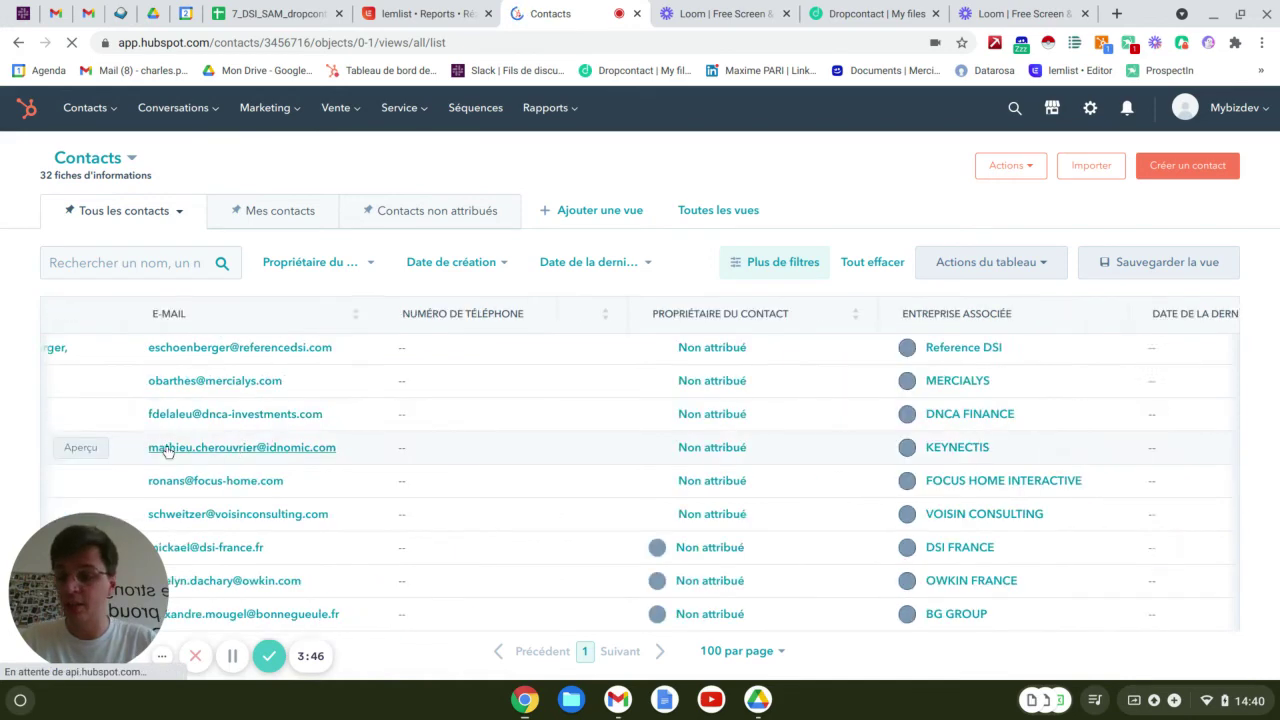
pyautogui.hscroll(1, 168, 451)
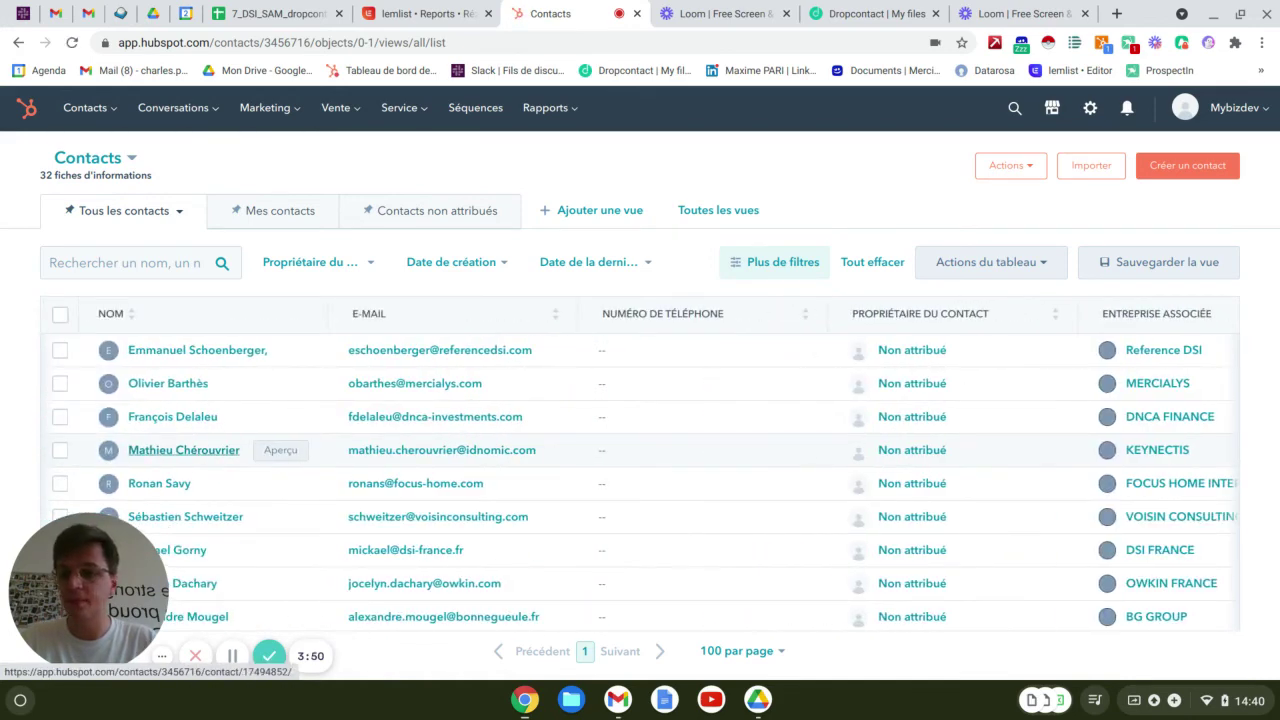
# Select all contacts in the list and begin a bulk task creation for them with the custom title "Cold Call rezo 02/07"
pyautogui.click(60, 316)
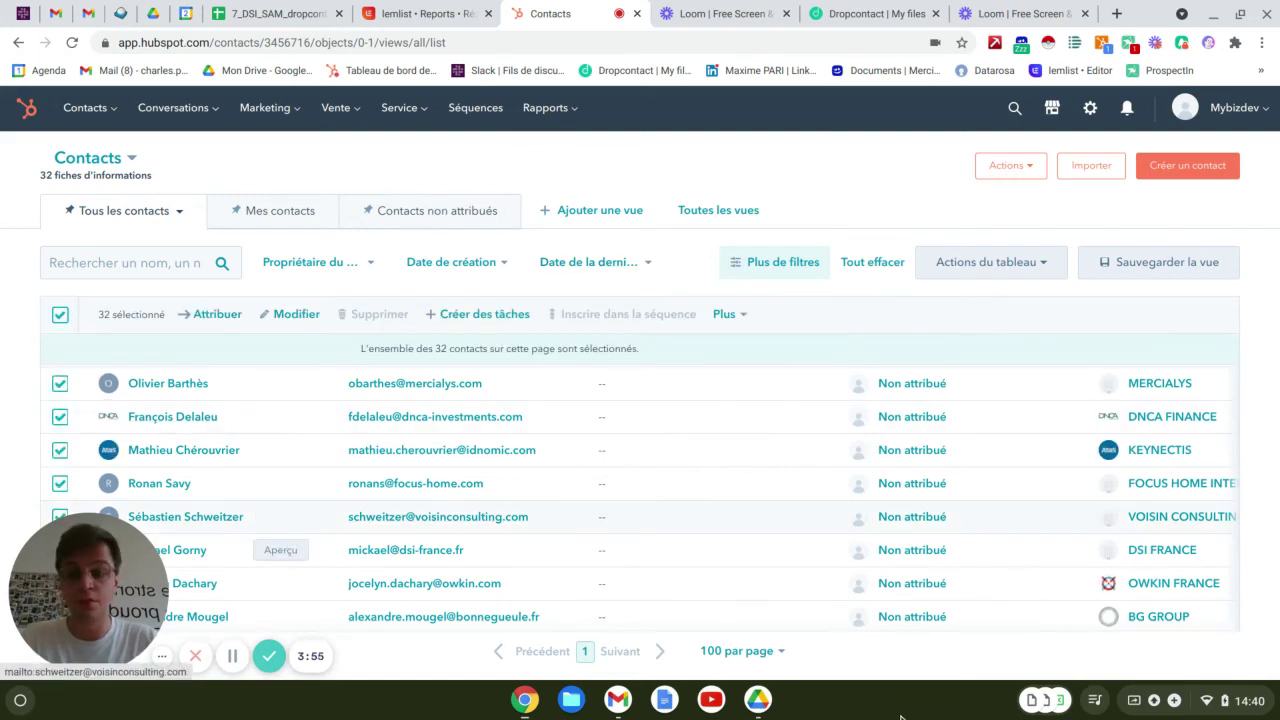
pyautogui.click(484, 316)
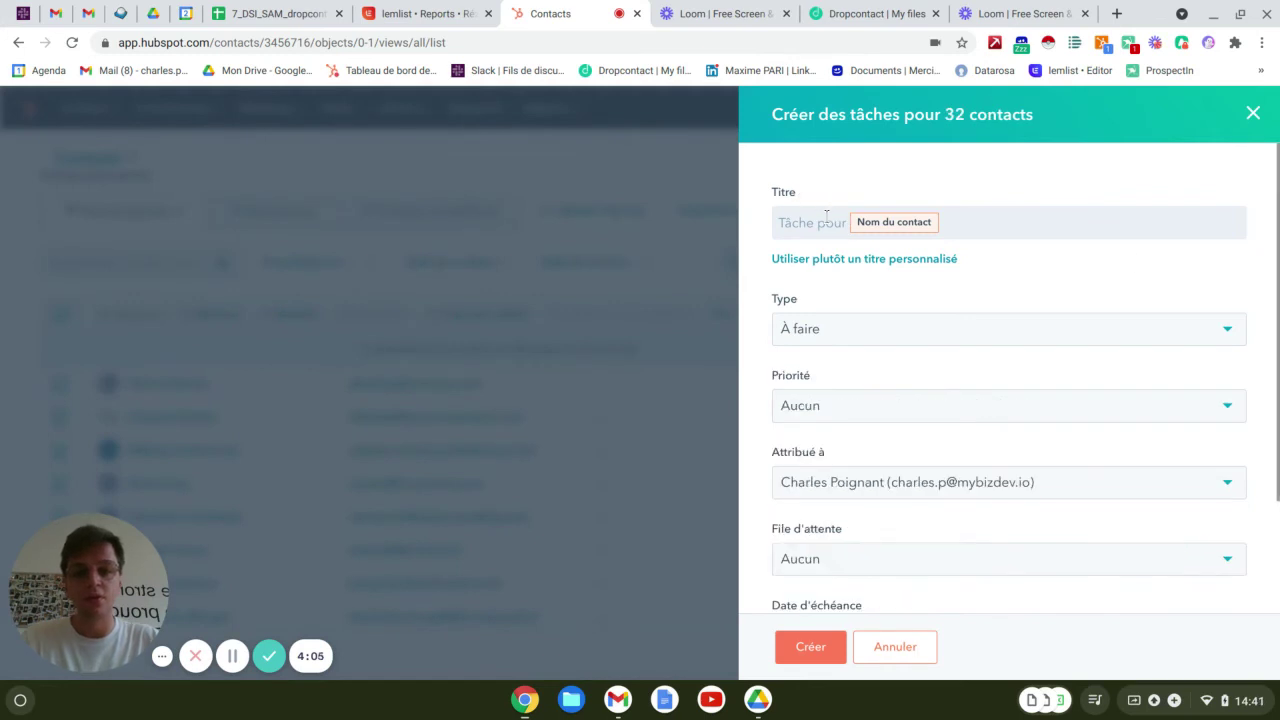
pyautogui.click(826, 214)
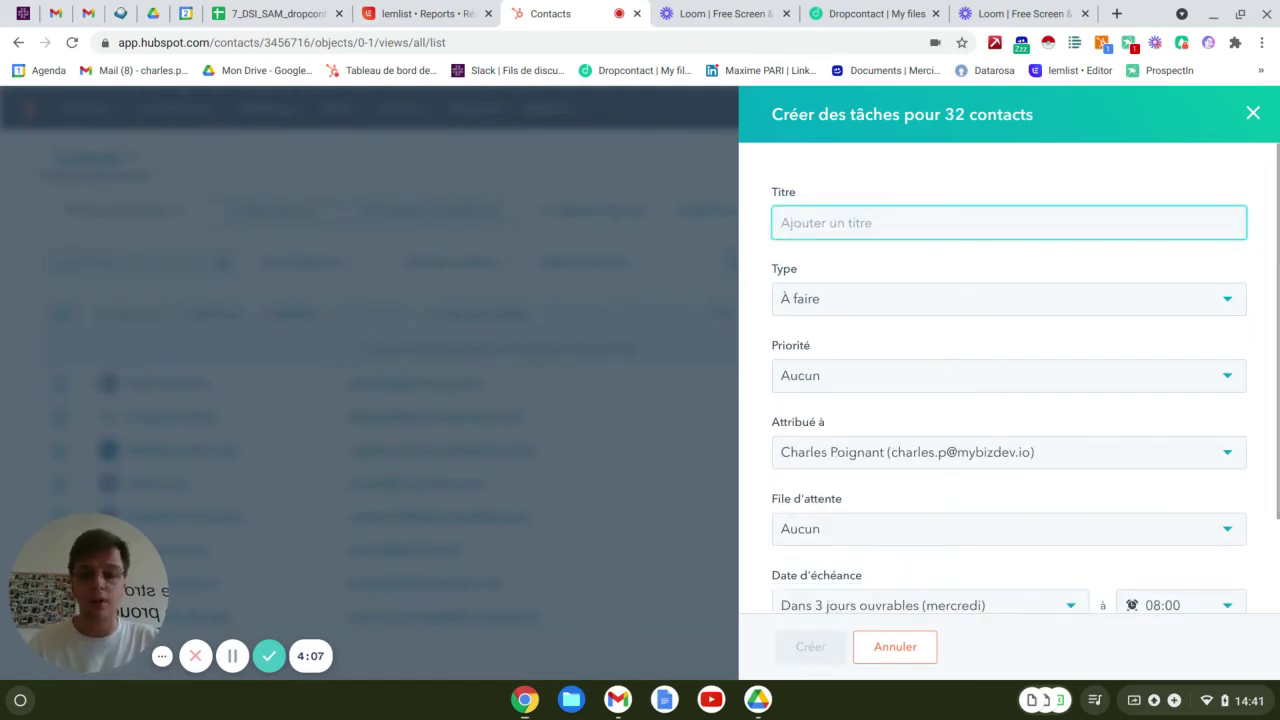
pyautogui.write('C')
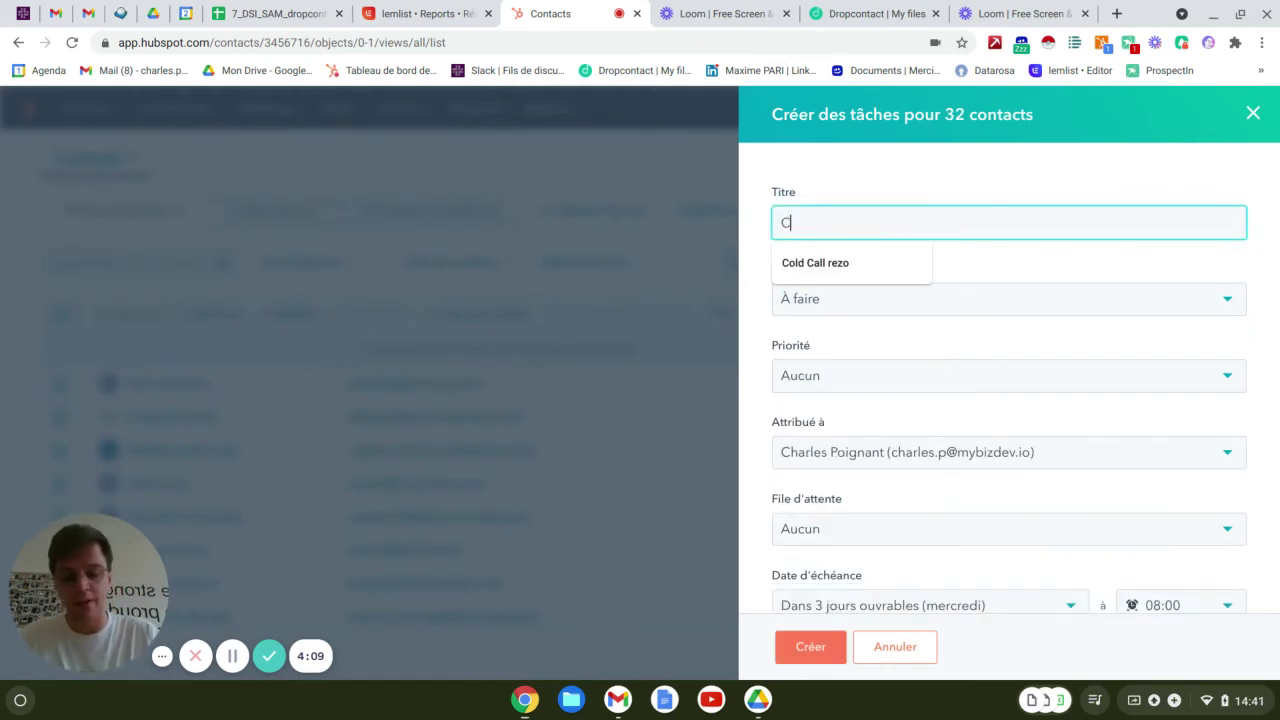
pyautogui.write('old C')
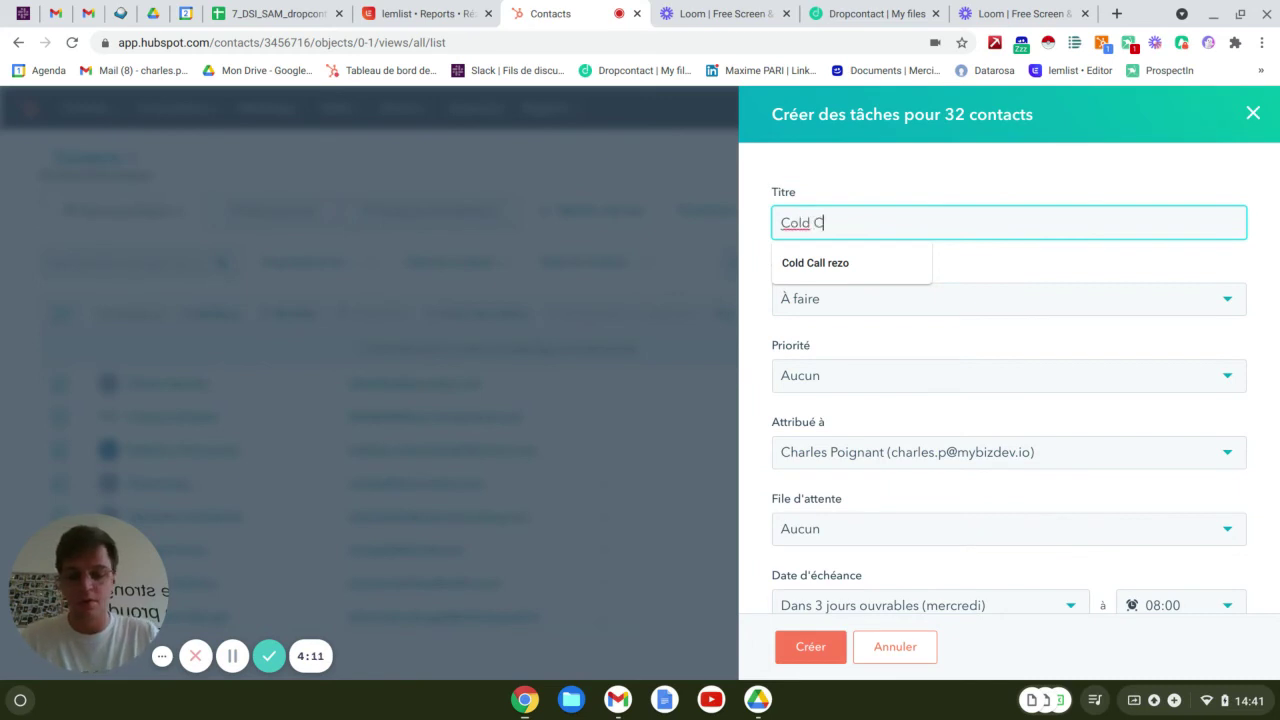
pyautogui.write('all')
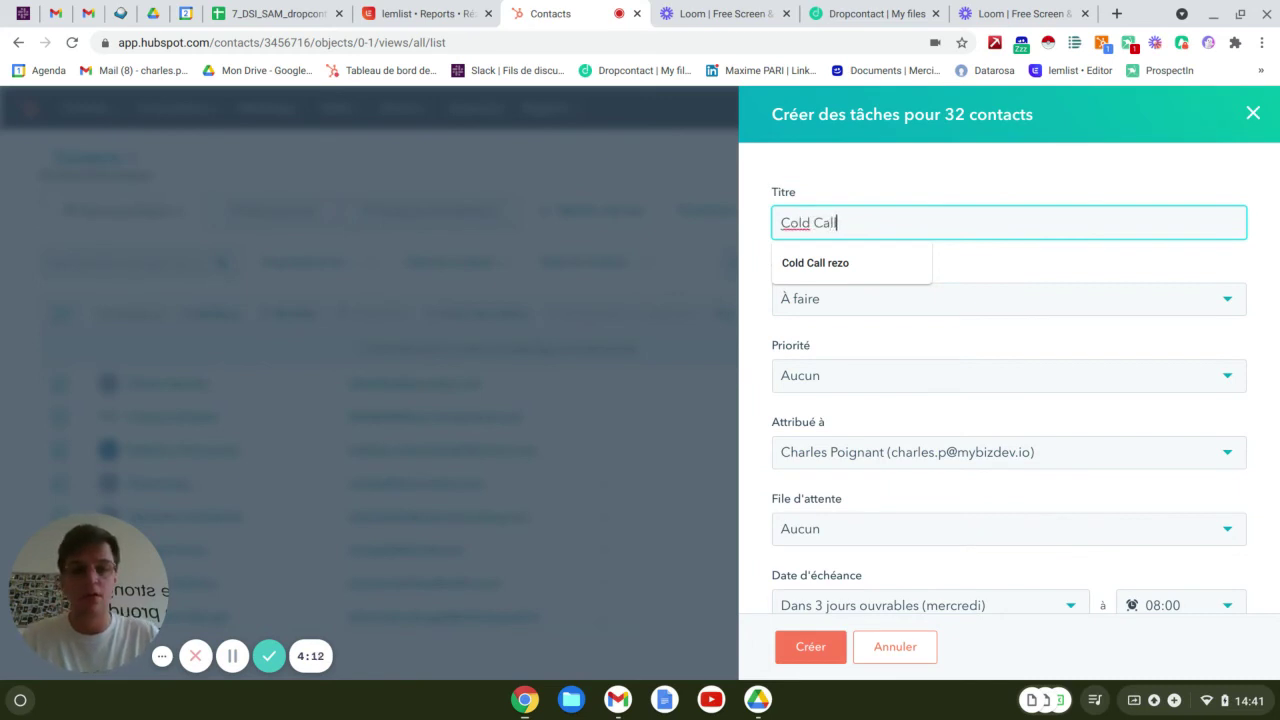
pyautogui.click(835, 263)
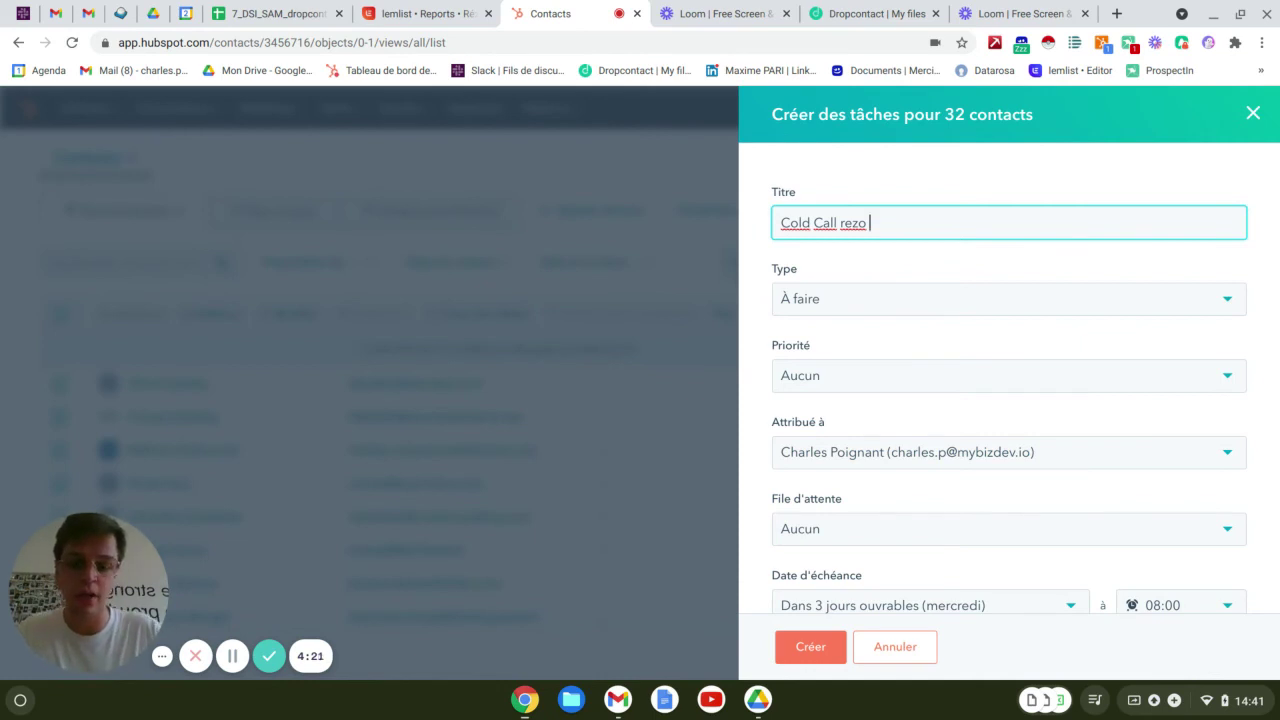
pyautogui.write('02')
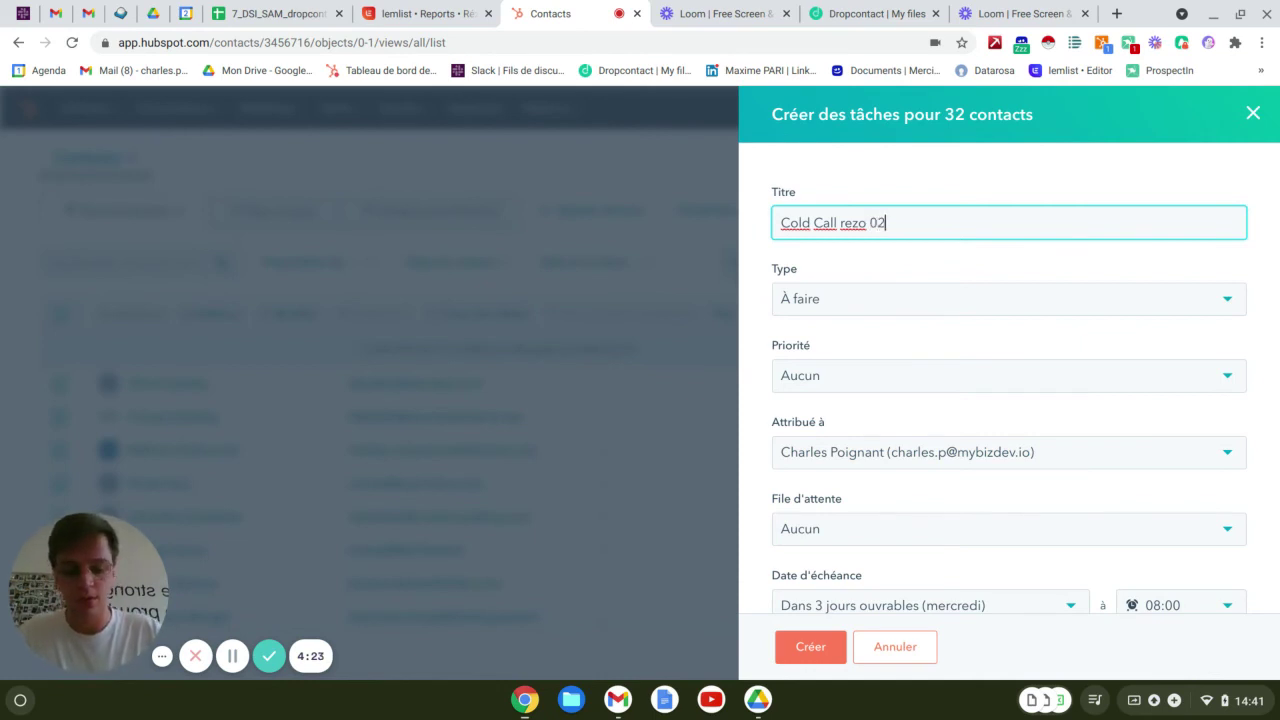
pyautogui.write('/07')
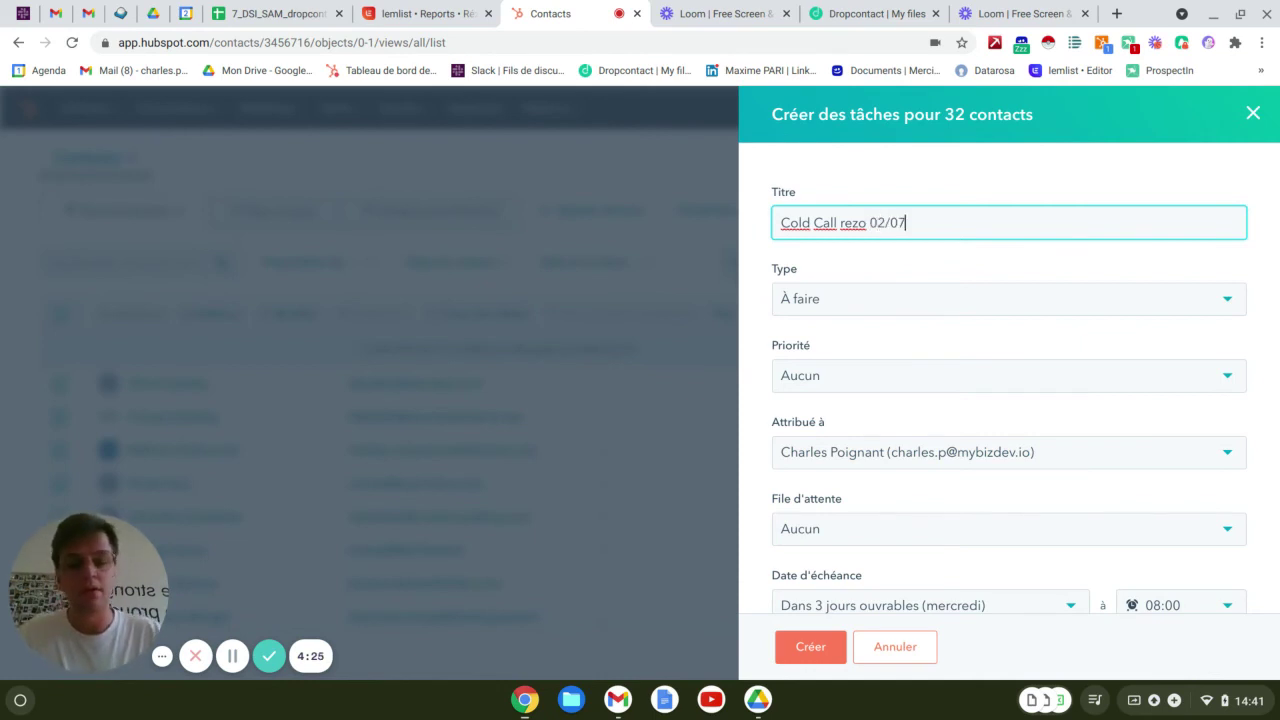
# Set the task type to Appel and the due date to "Dans 2 semaines (juillet 16)"
pyautogui.click(965, 310)
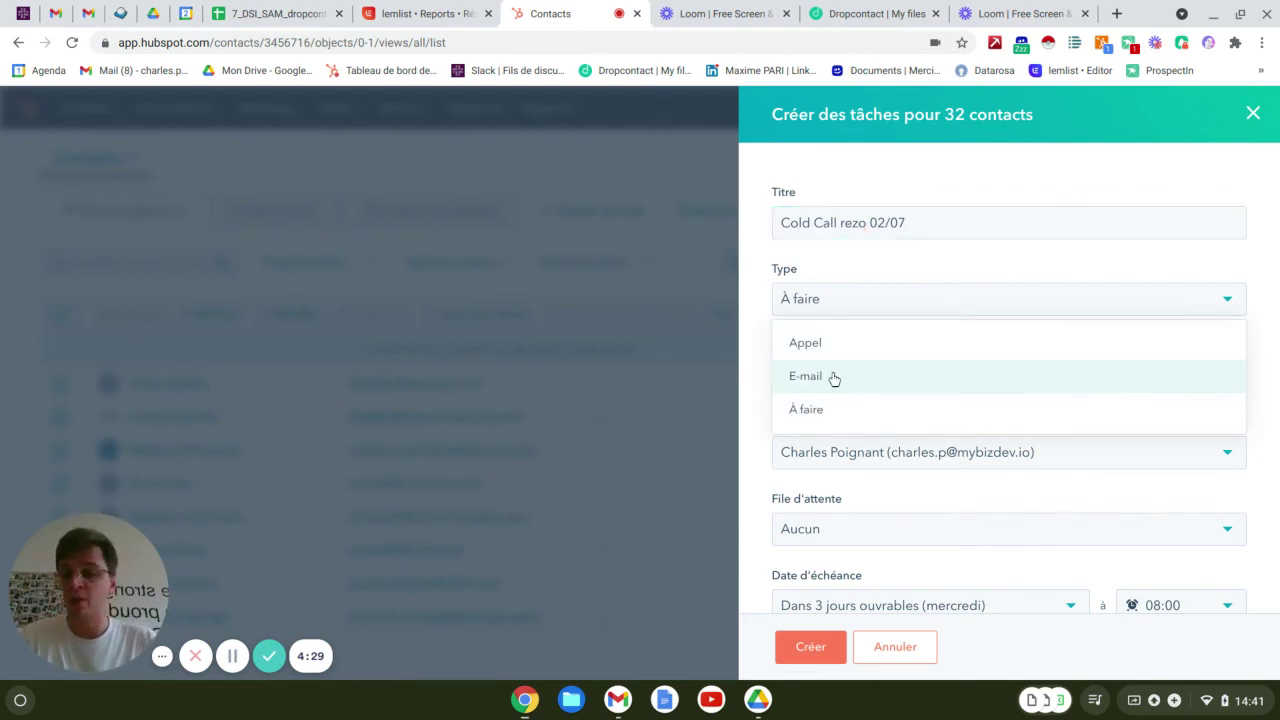
pyautogui.click(886, 341)
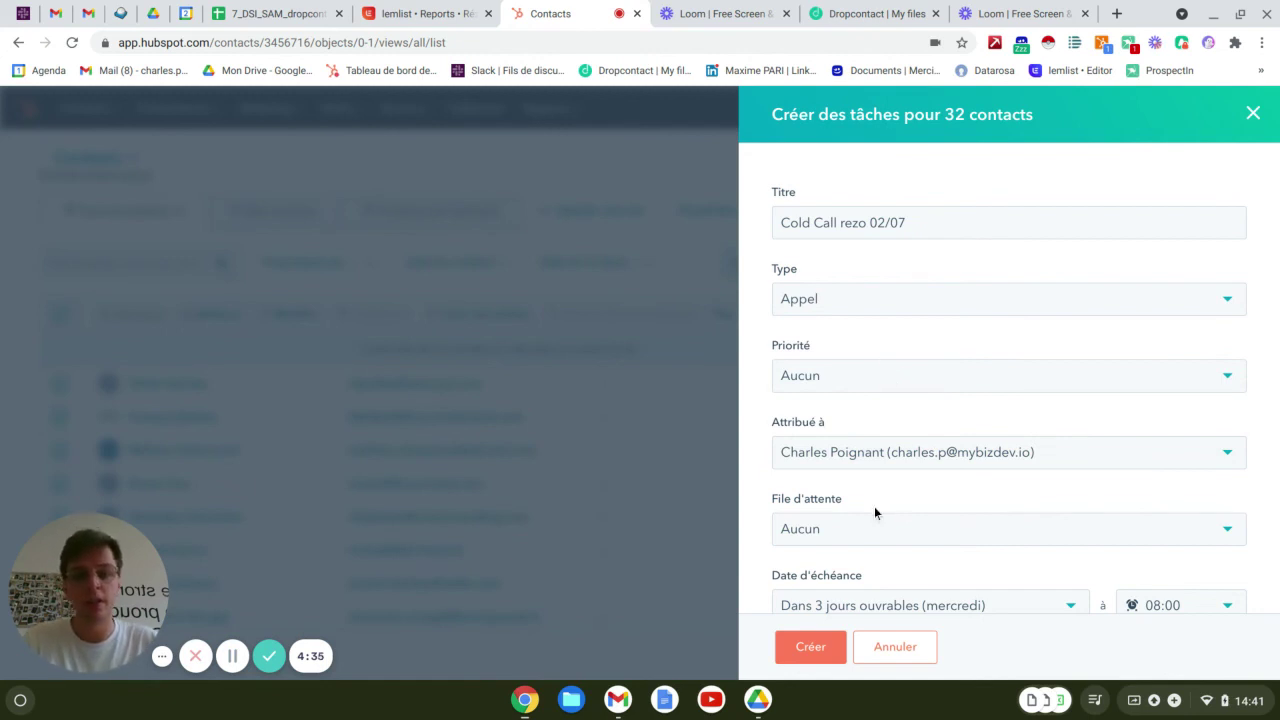
pyautogui.scroll(-2, 876, 526)
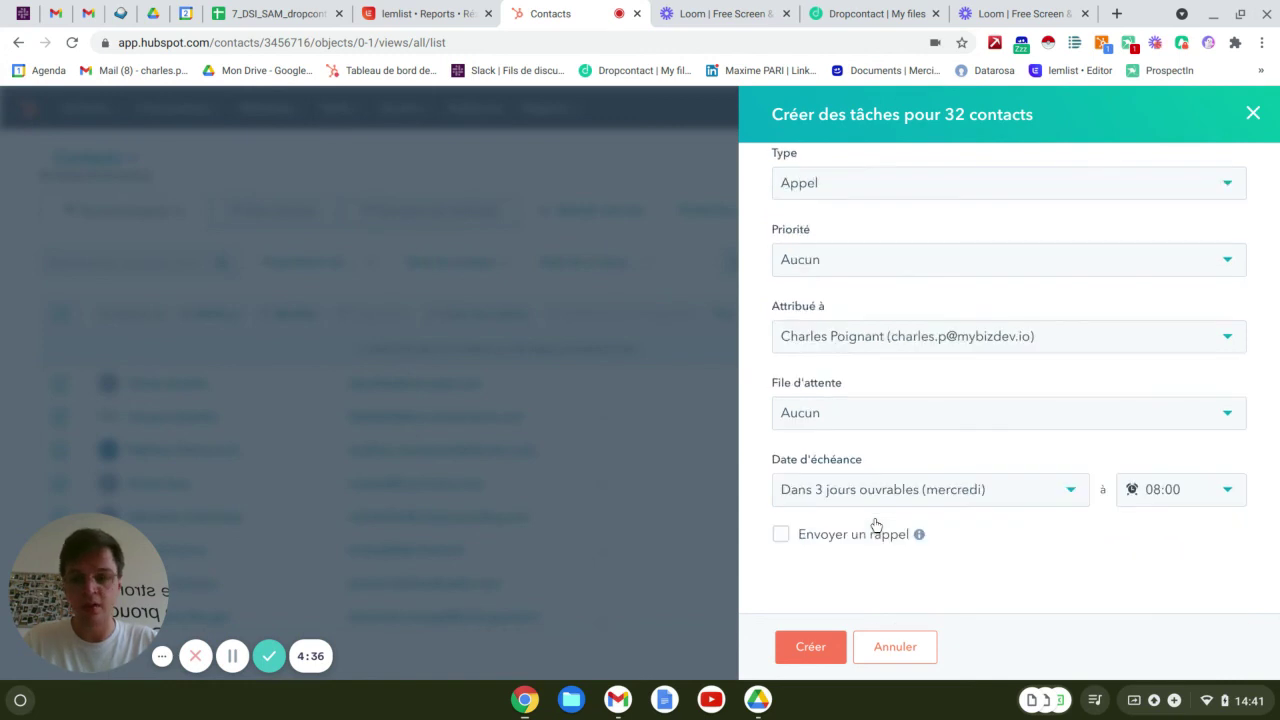
pyautogui.click(1070, 492)
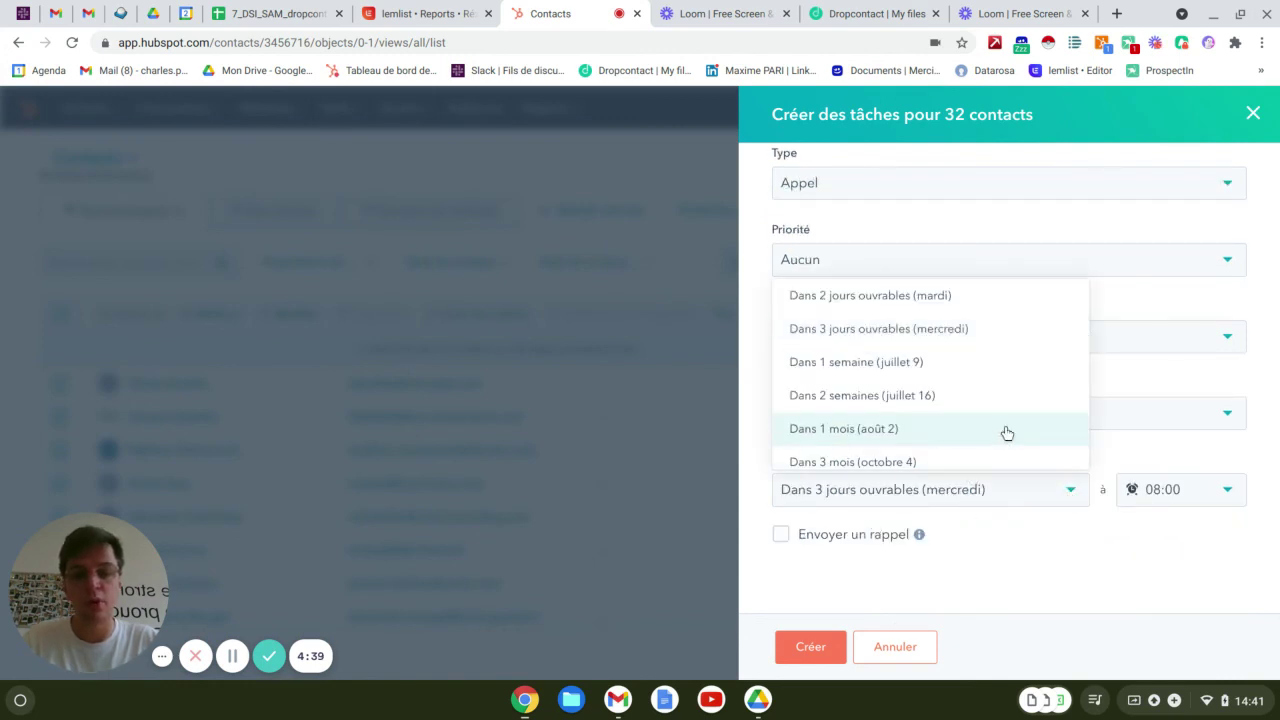
pyautogui.click(884, 397)
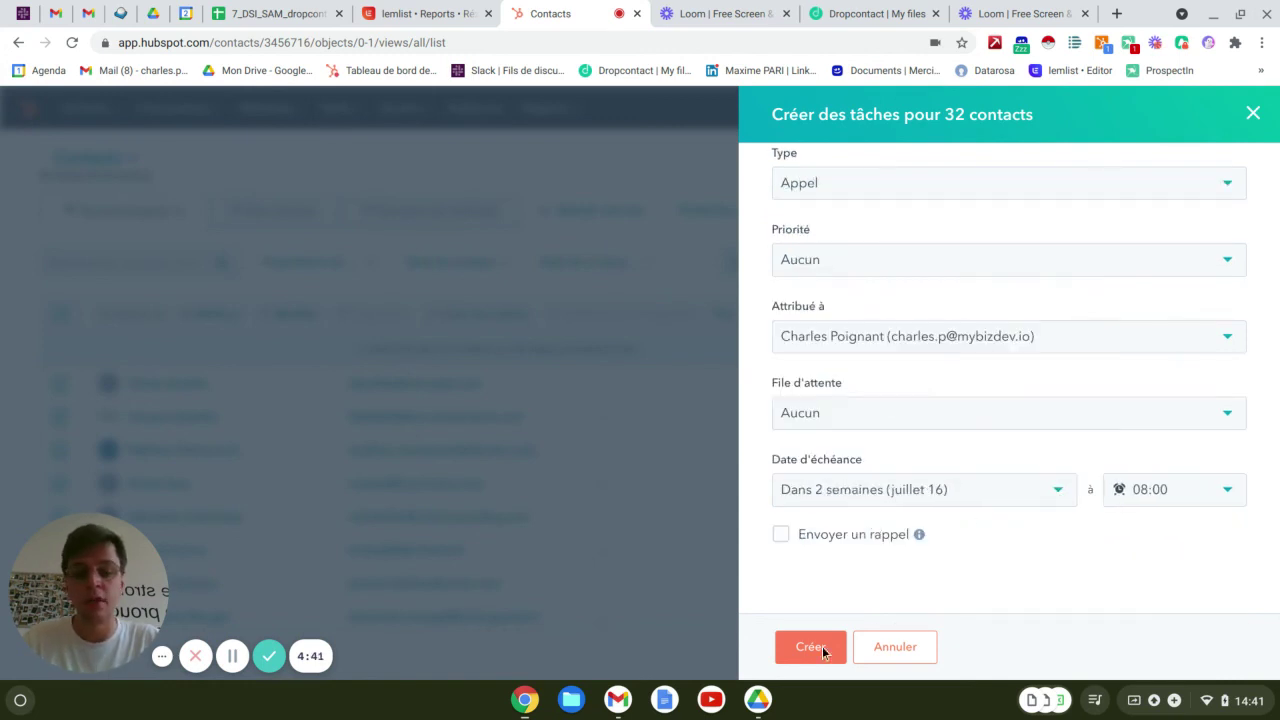